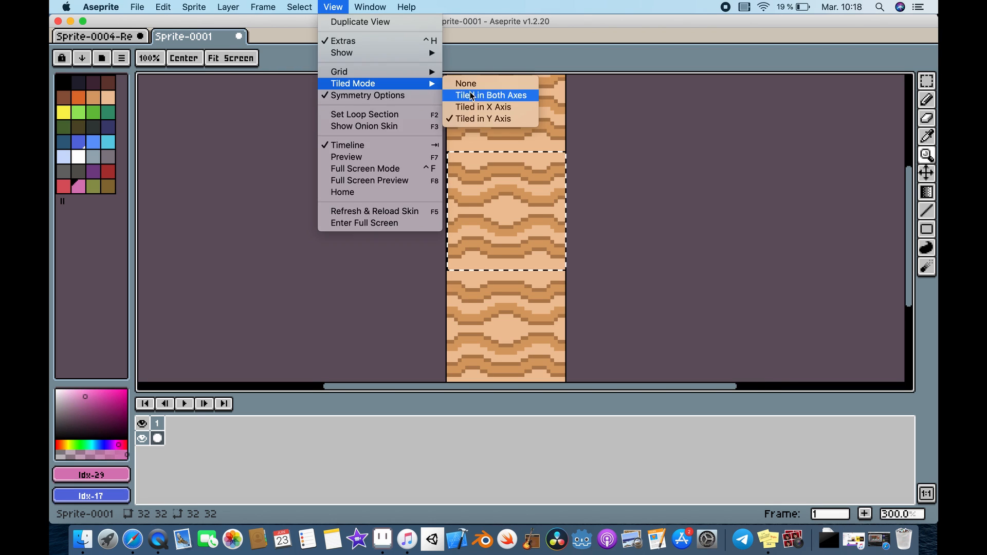
Step: Turn on Tiled Mode in both axes to repeat the wave sprite around the canvas
click(474, 94)
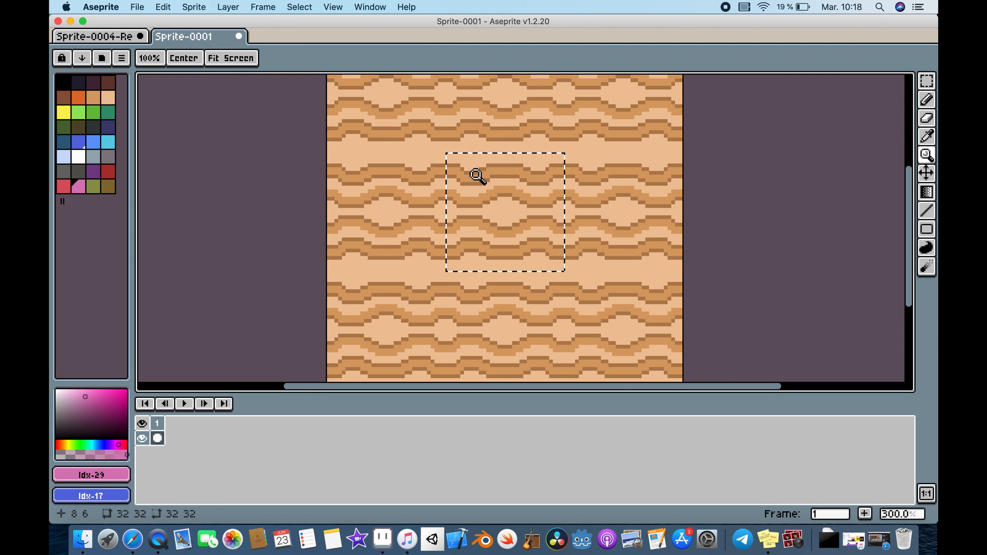
click(78, 97)
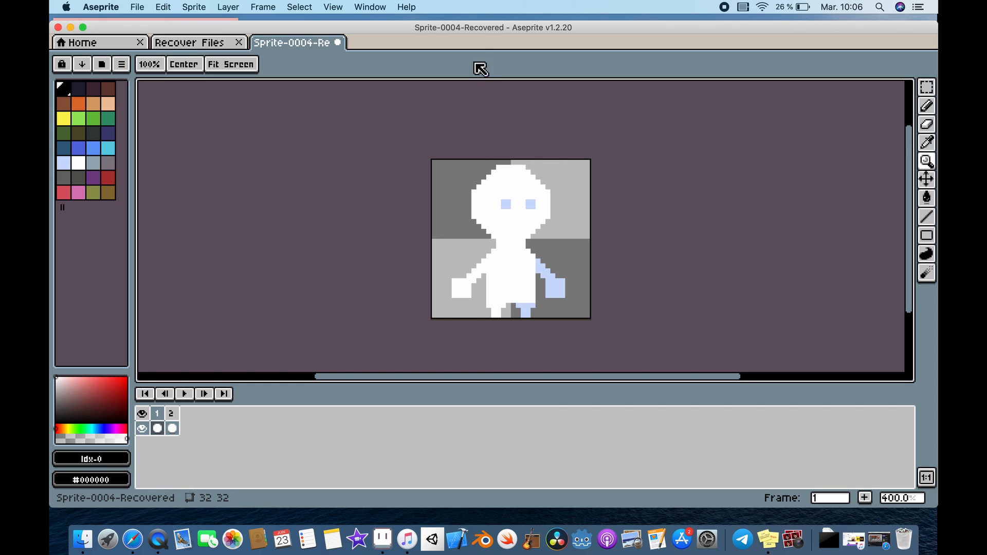
Step: Start an Outline effect on frame 1 of the white character and set its outline color to dark blue, index 15 (#3f3f74)
double_click(471, 30)
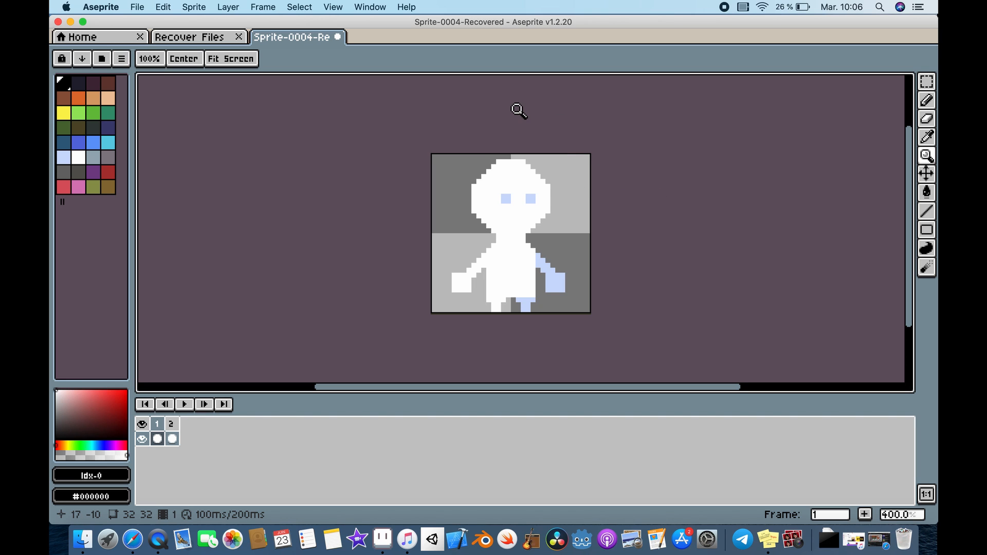
key(shift+o)
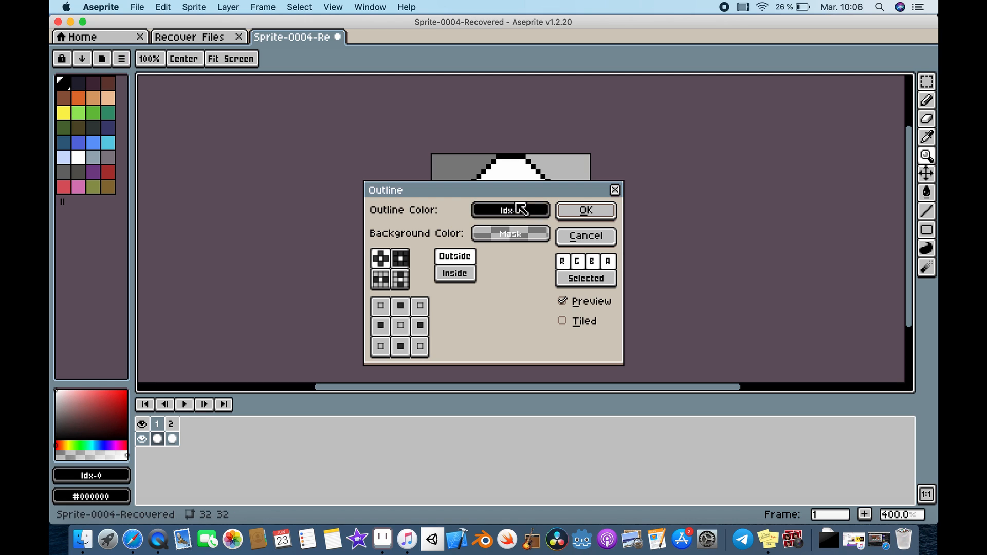
drag(513, 196, 752, 156)
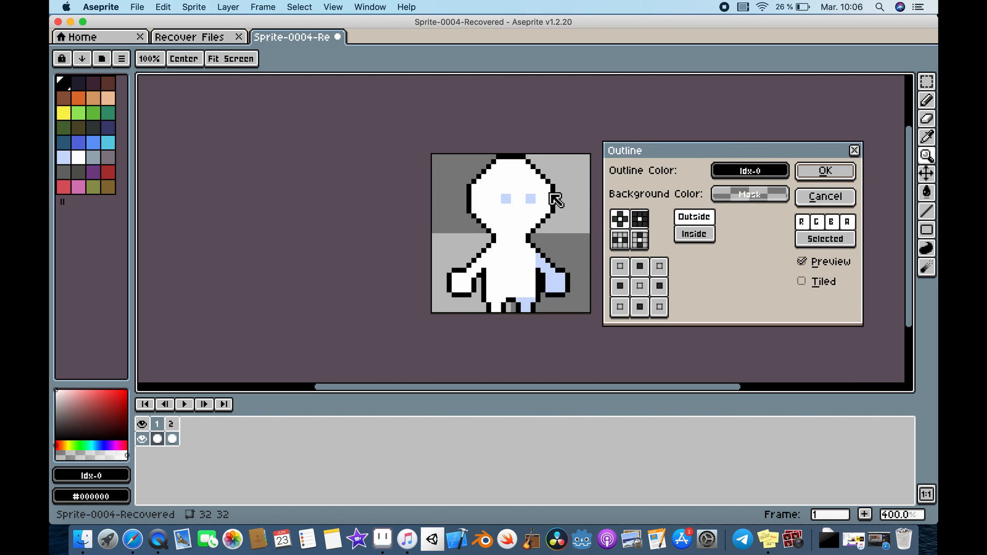
click(751, 171)
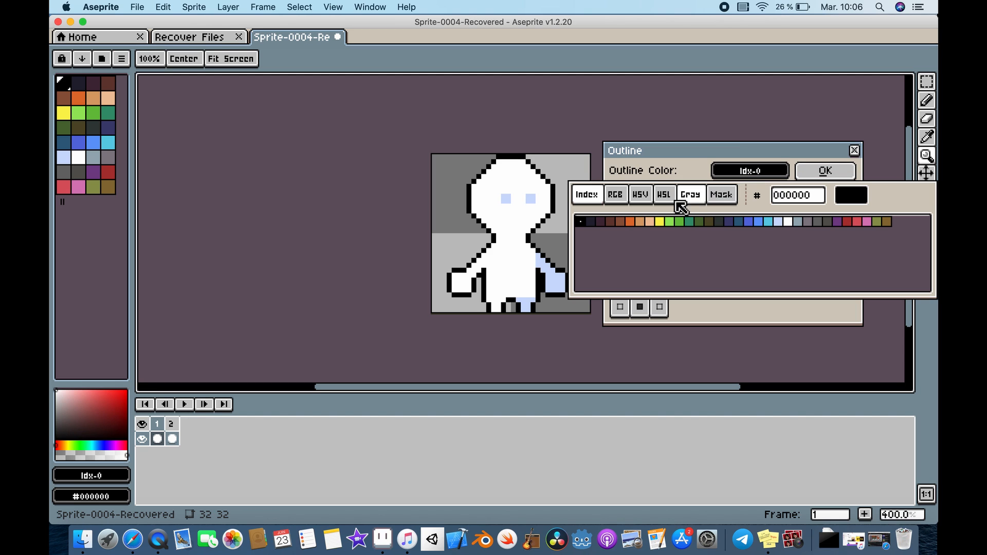
click(629, 223)
click(670, 222)
click(729, 222)
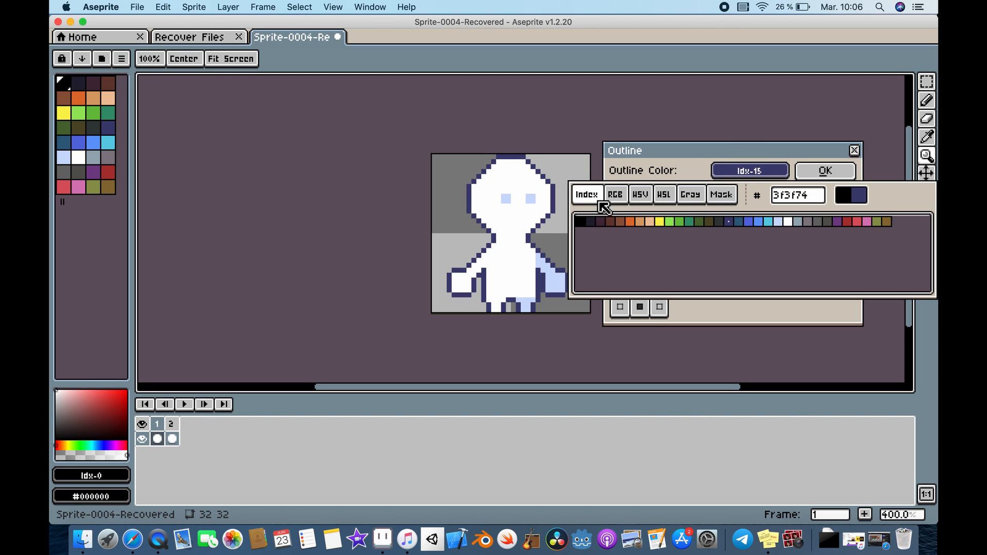
click(614, 195)
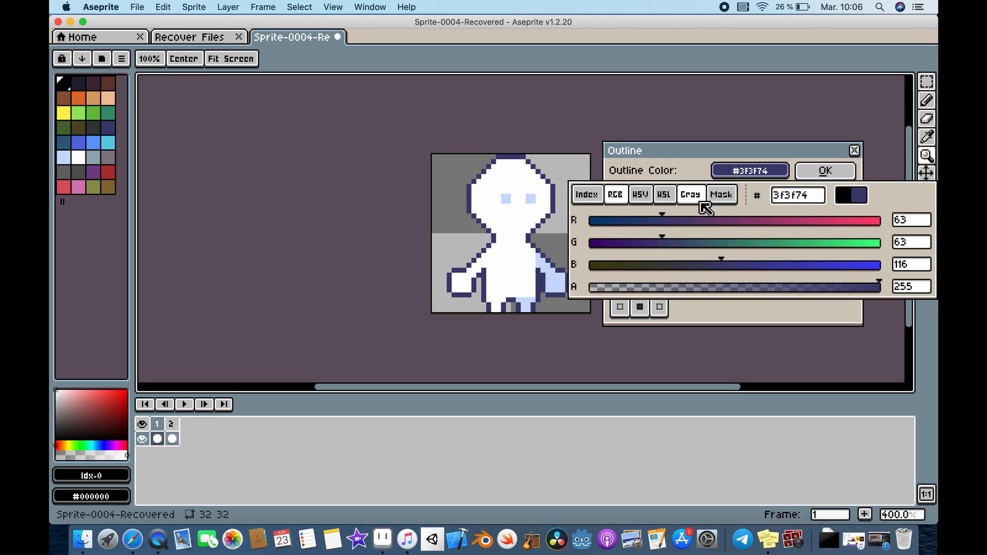
click(581, 194)
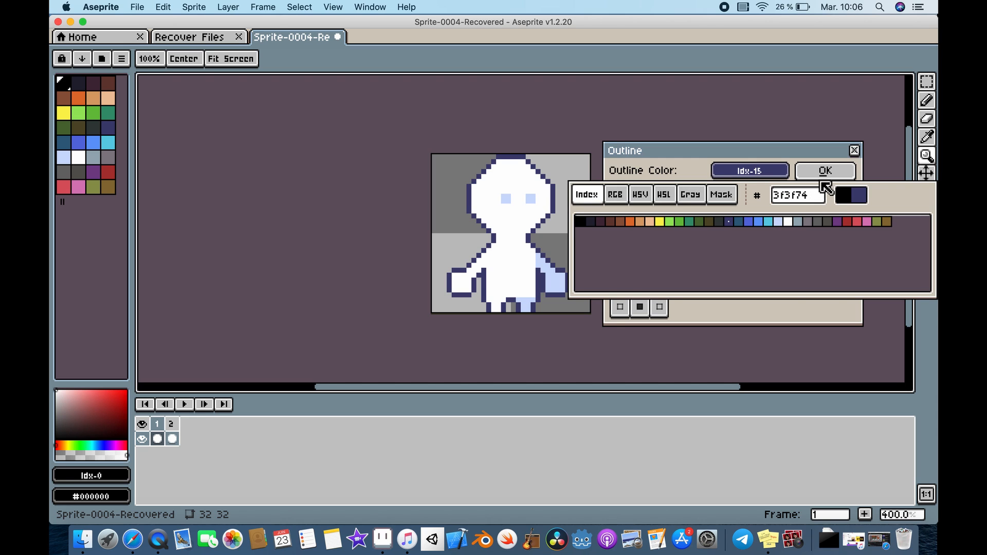
click(802, 161)
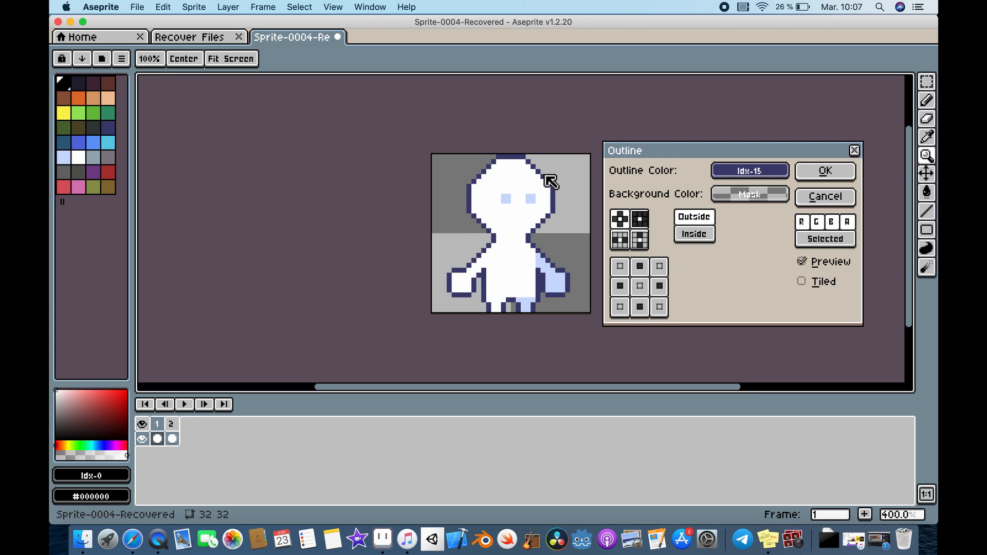
Step: Compare the inside outline placement, then apply the outline on the outside of the character
click(694, 234)
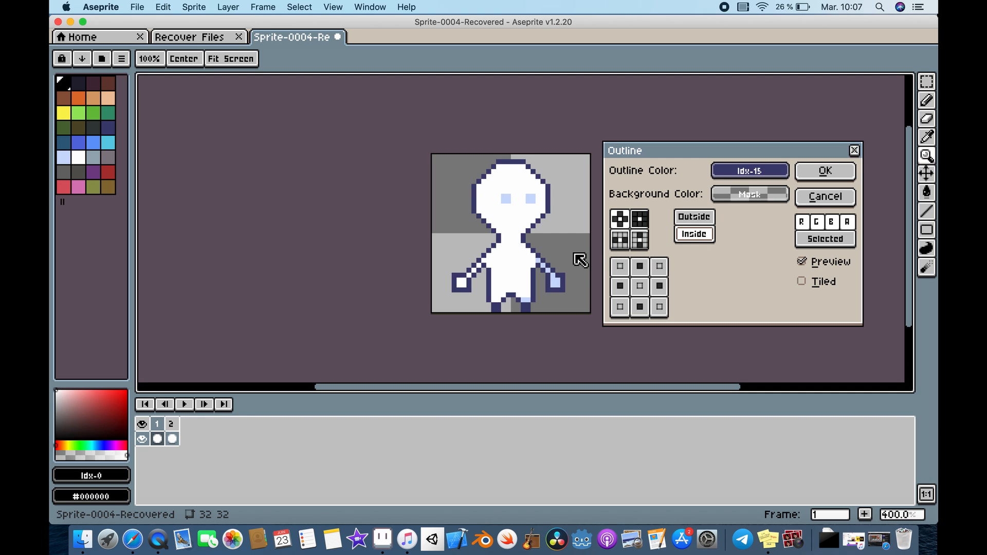
click(692, 217)
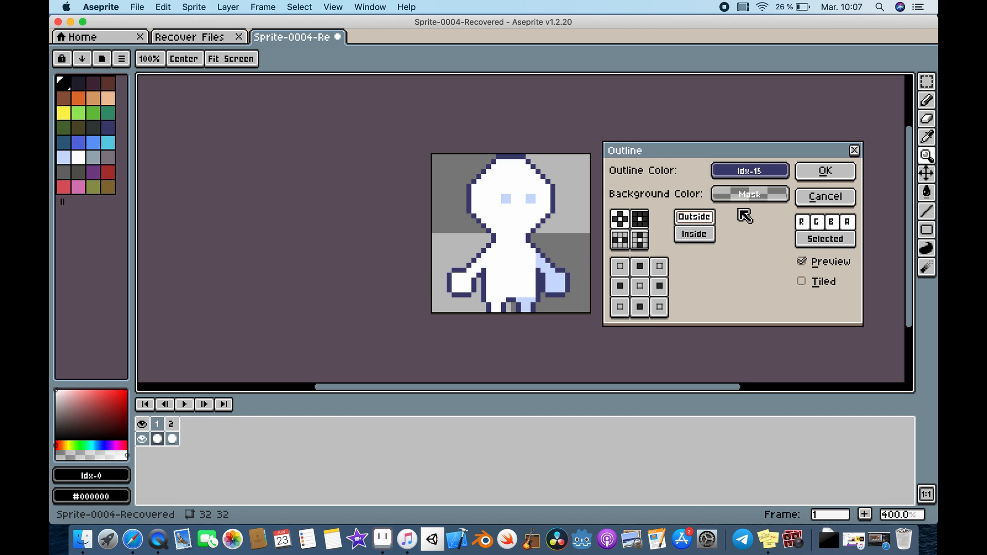
click(828, 172)
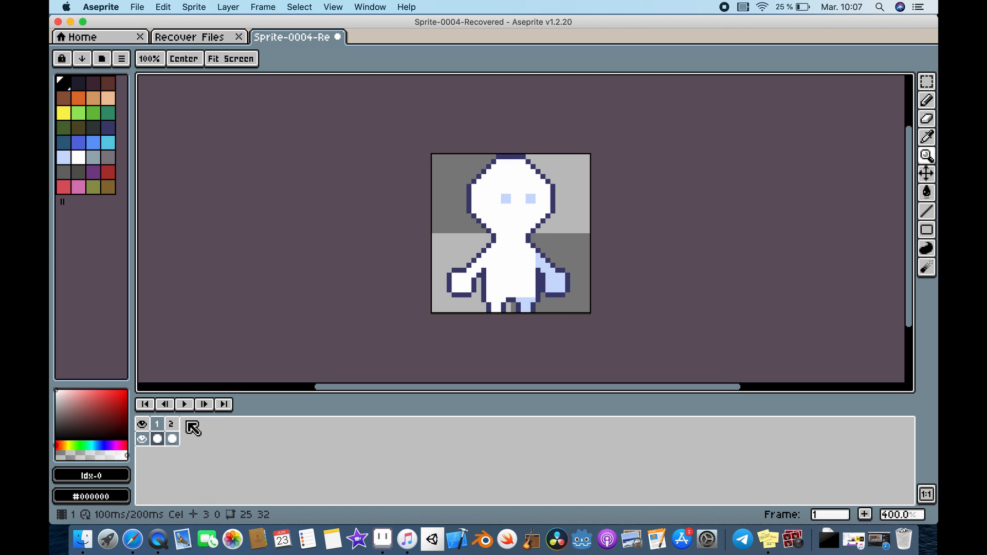
Step: Try an outside outline in dark blue, index 15 (#3f3f74), on the character in frame 2 and close the Outline settings
click(172, 439)
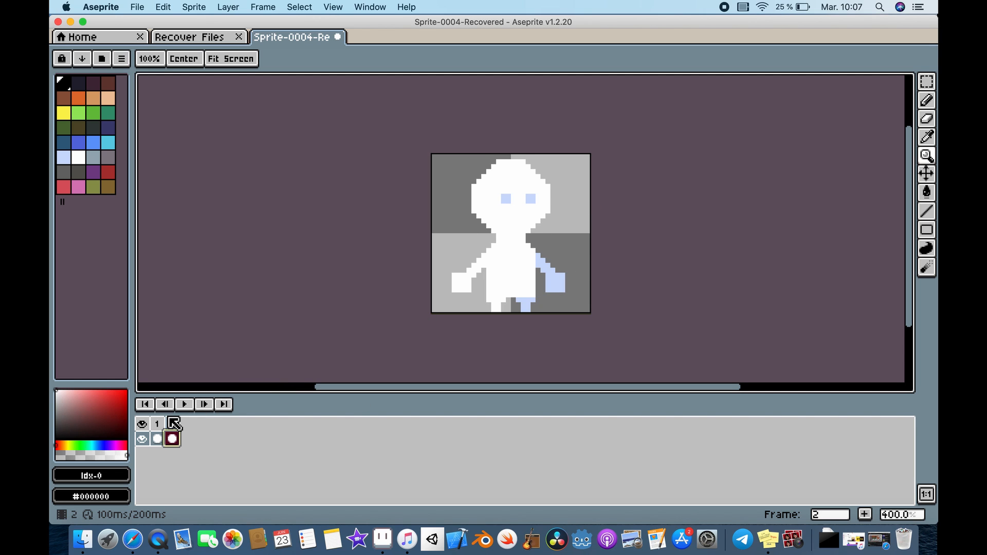
key(shift+o)
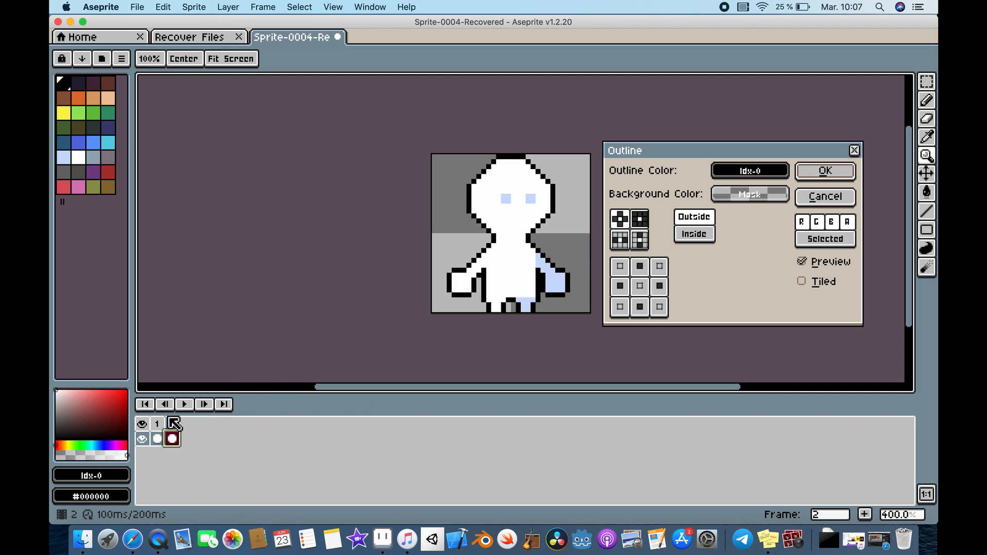
click(751, 172)
click(750, 223)
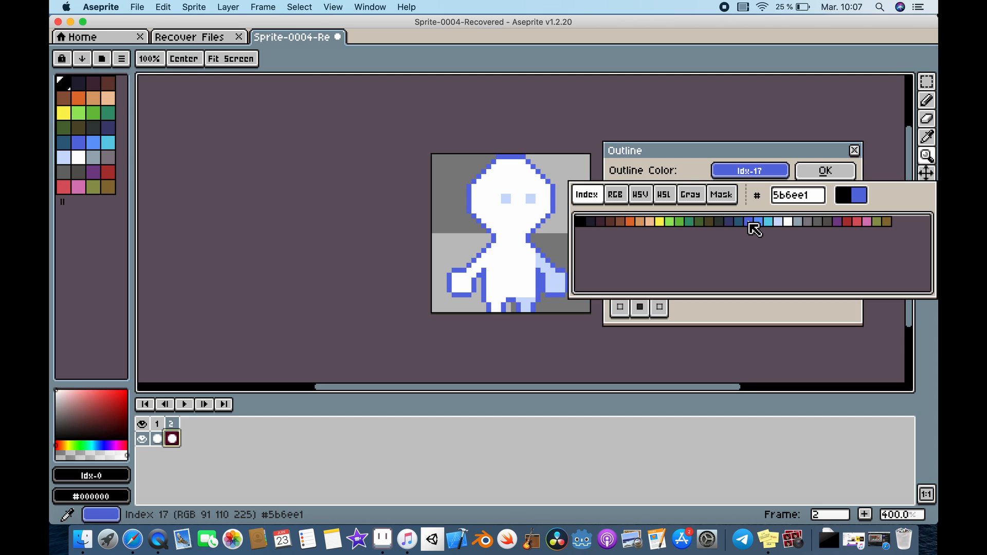
click(743, 222)
click(733, 222)
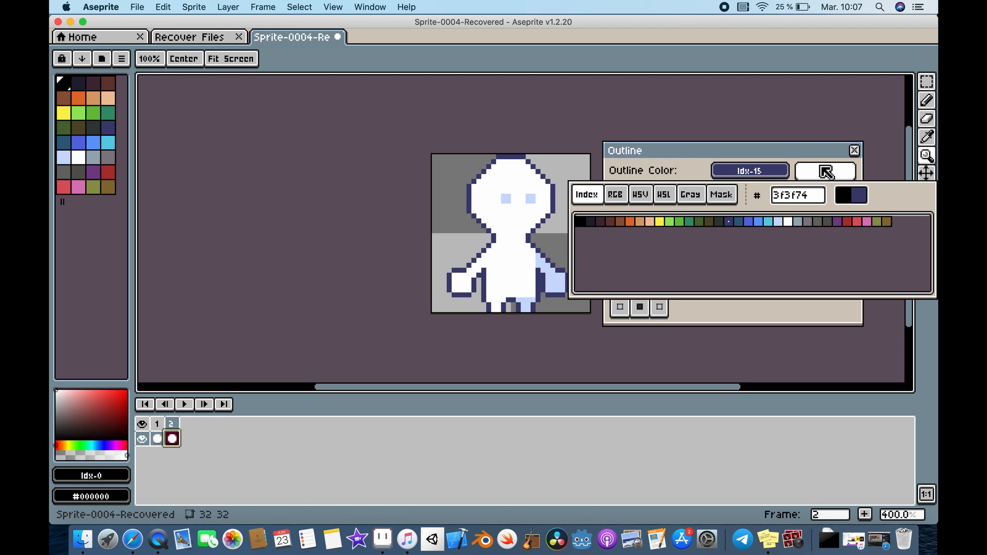
click(825, 172)
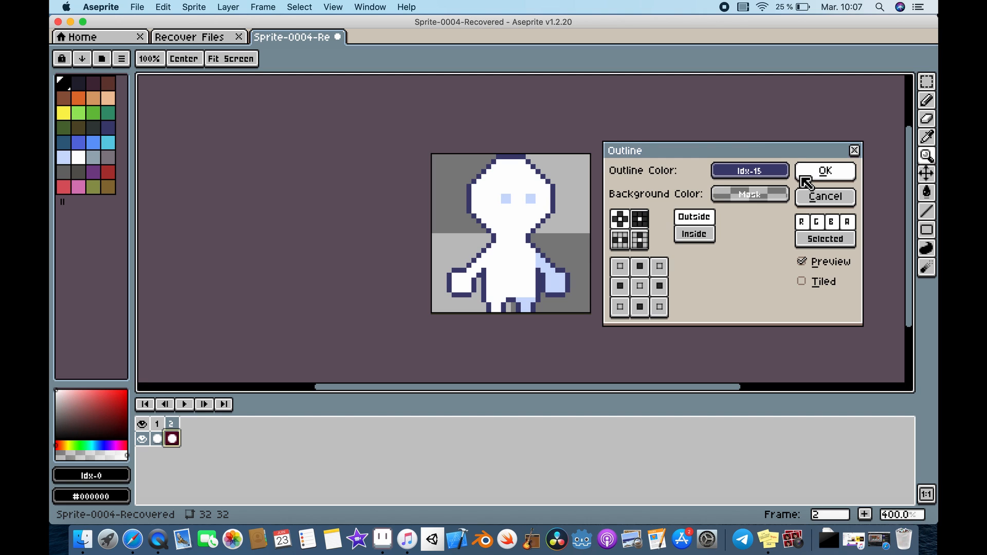
click(855, 150)
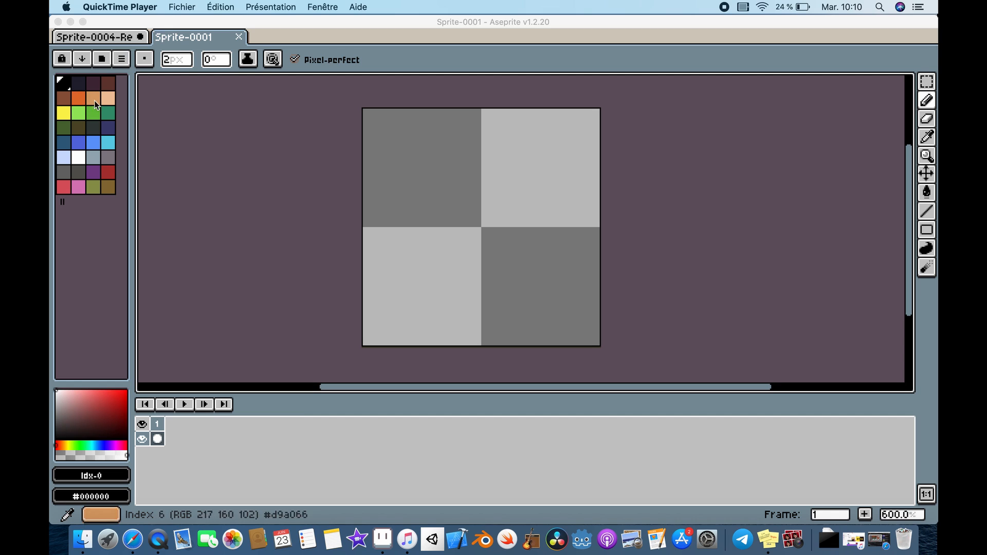
Step: Show the symmetry options for the blank 32 x 32 sprite and enable both vertical and horizontal symmetry
click(273, 23)
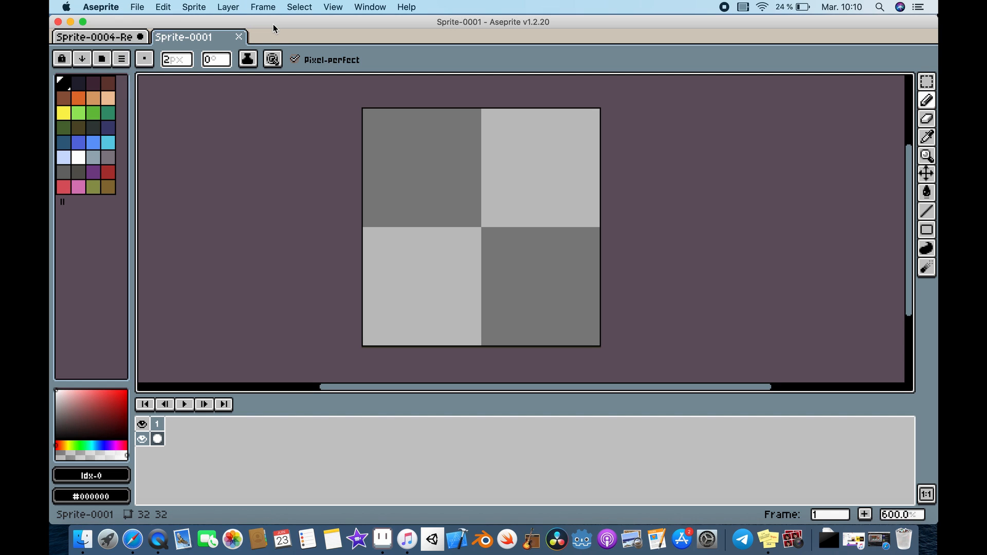
click(333, 7)
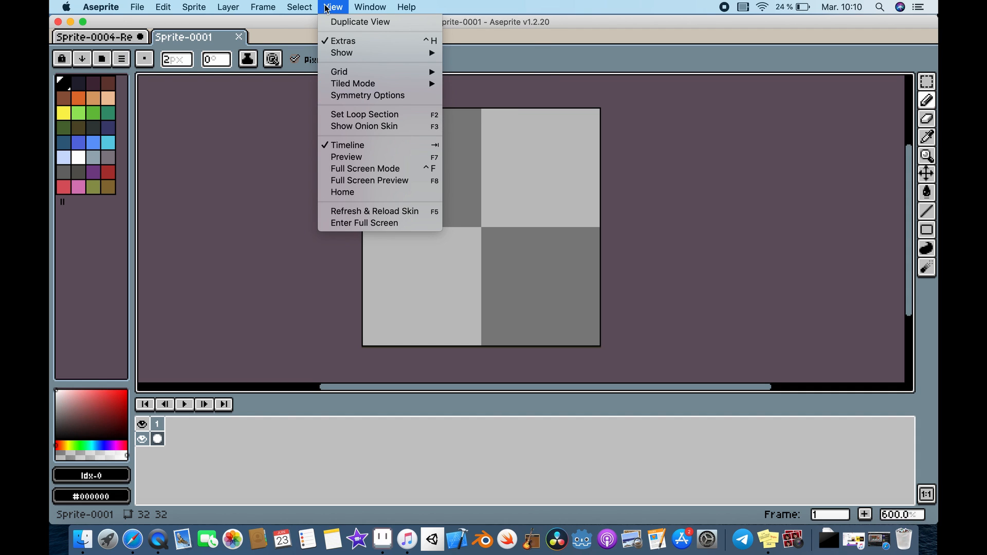
click(368, 96)
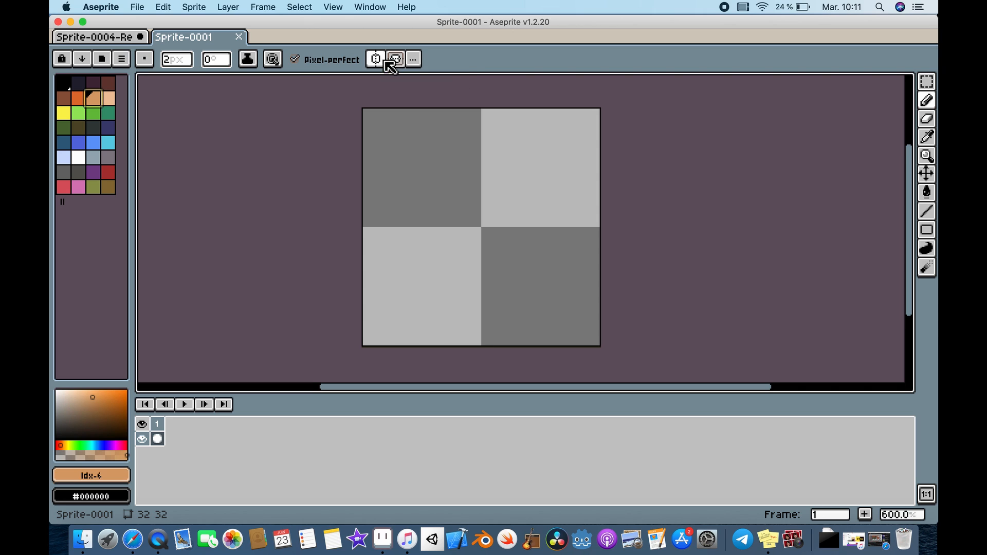
click(378, 59)
click(396, 60)
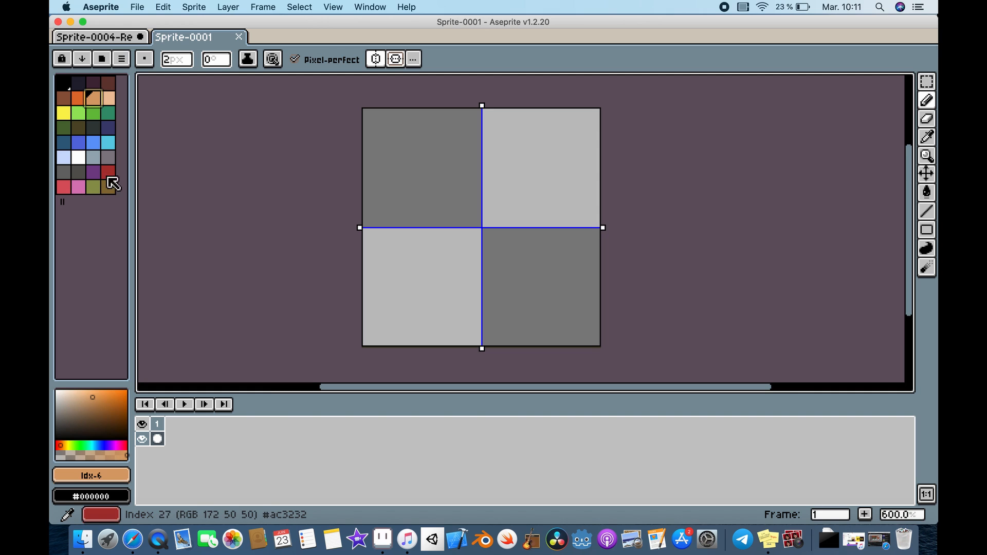
Step: Fill the whole canvas with light peach, index 7
click(112, 104)
key(g)
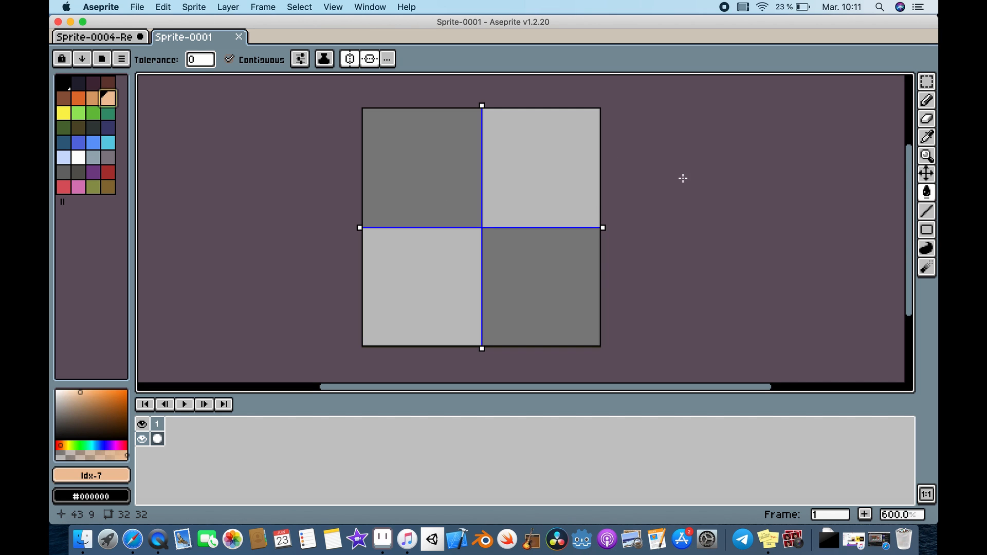
click(547, 184)
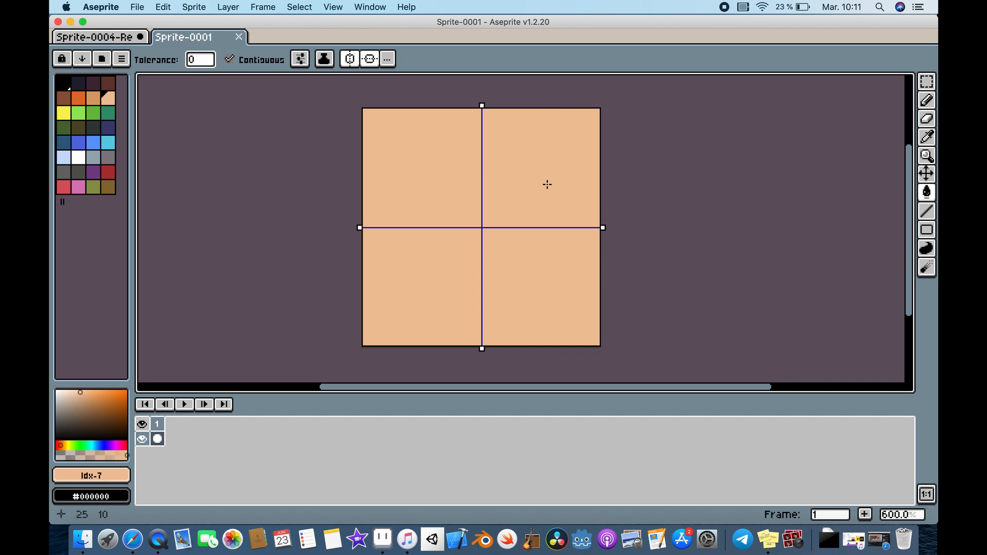
Step: Draw two wavy bands in tan, index 6, from the left edge to the symmetry axis in the upper half with a 2 px Pencil
click(94, 101)
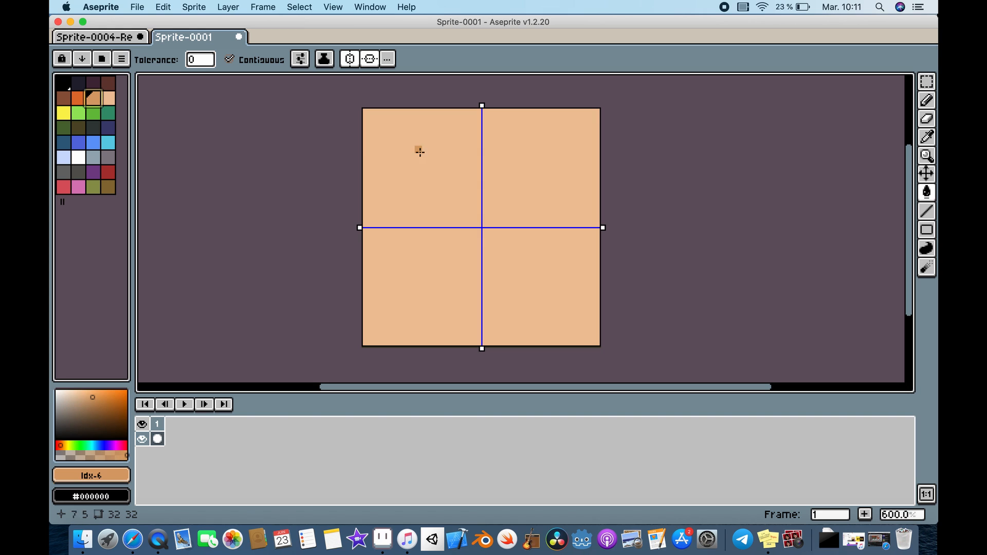
key(b)
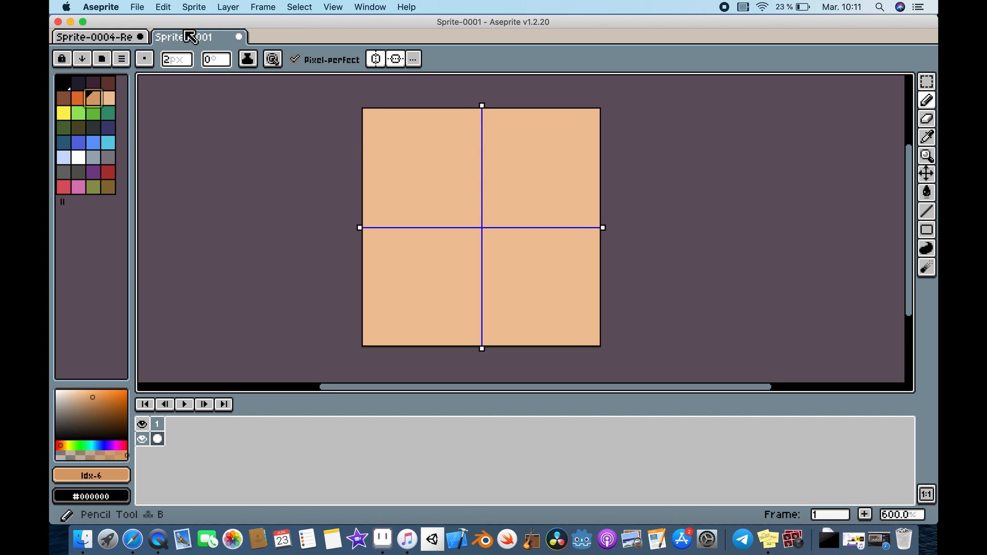
click(376, 149)
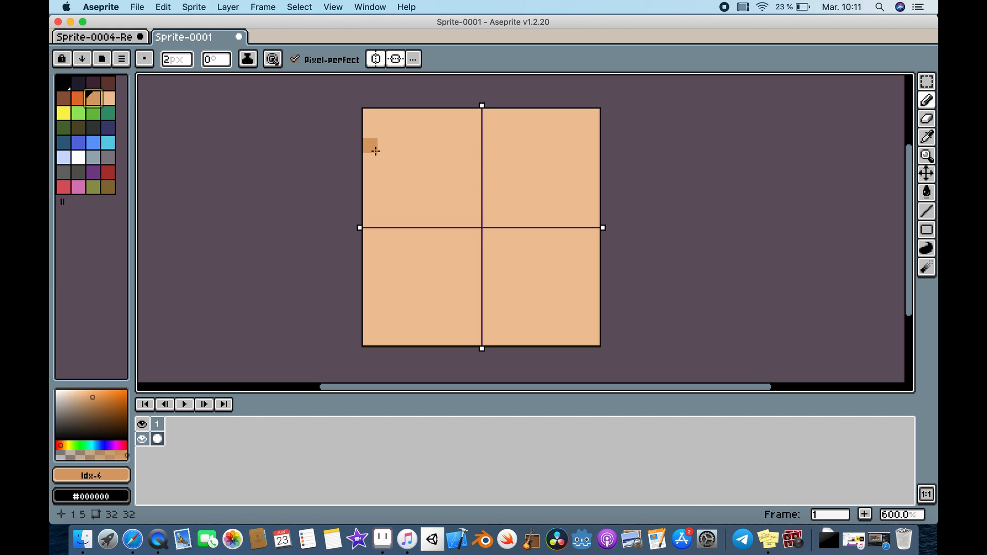
mouse_move(376, 151)
mouse_down()
mouse_move(406, 164)
mouse_move(439, 165)
mouse_move(477, 149)
mouse_up()
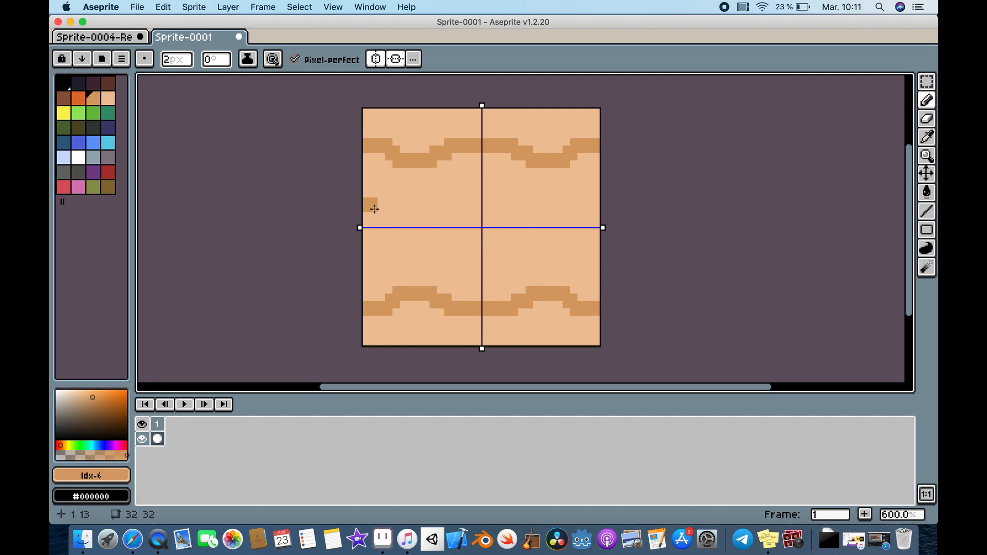
mouse_move(368, 190)
mouse_down()
mouse_move(433, 210)
mouse_move(477, 188)
mouse_up()
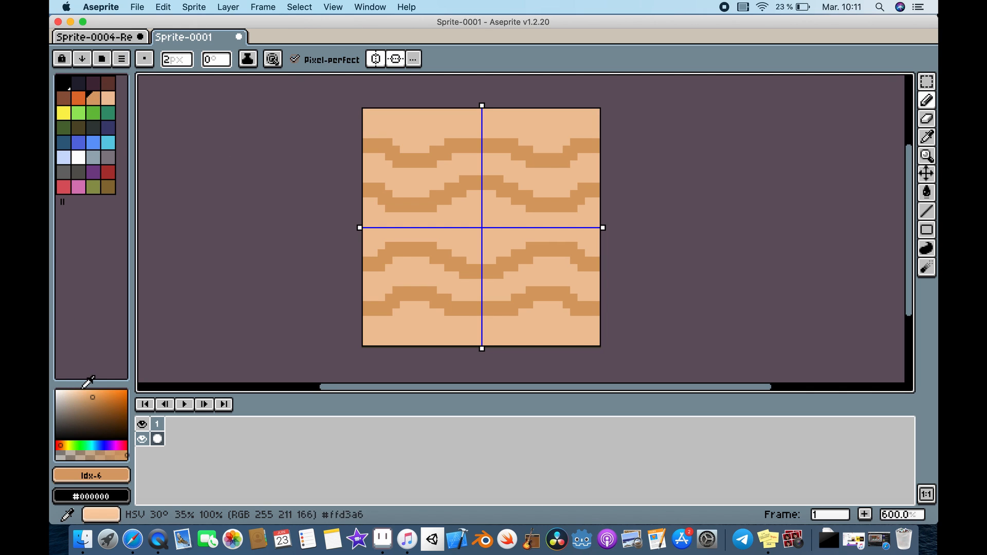
Step: Shade the lower edge of the topmost wave in a darker brown (hue 30°, saturation 56, value 70) with a 1 px Pencil
drag(91, 399, 95, 404)
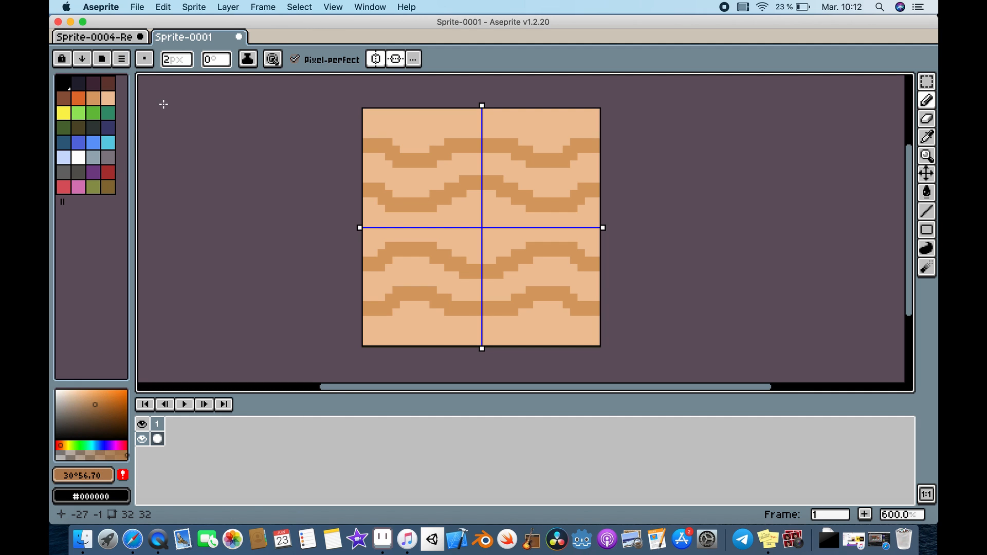
click(181, 59)
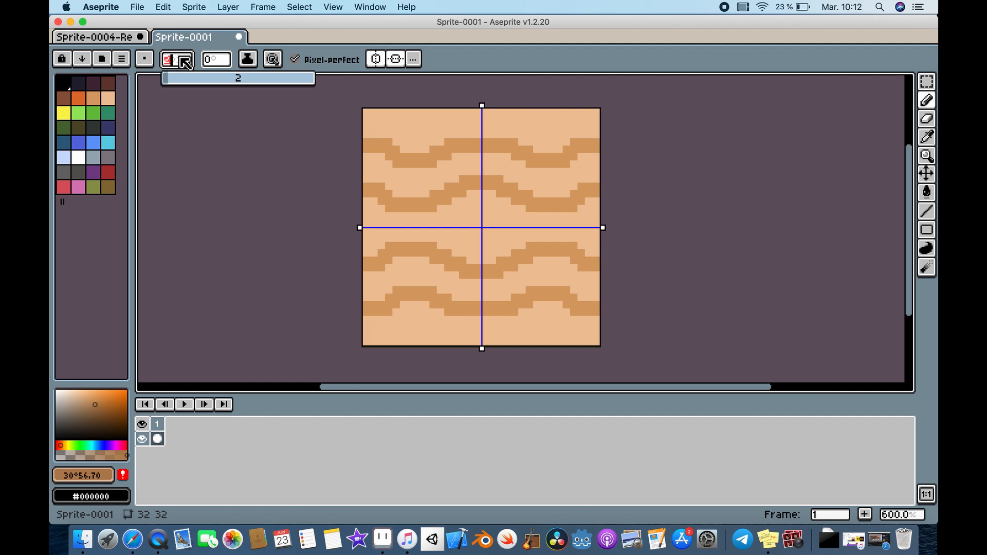
text(1)
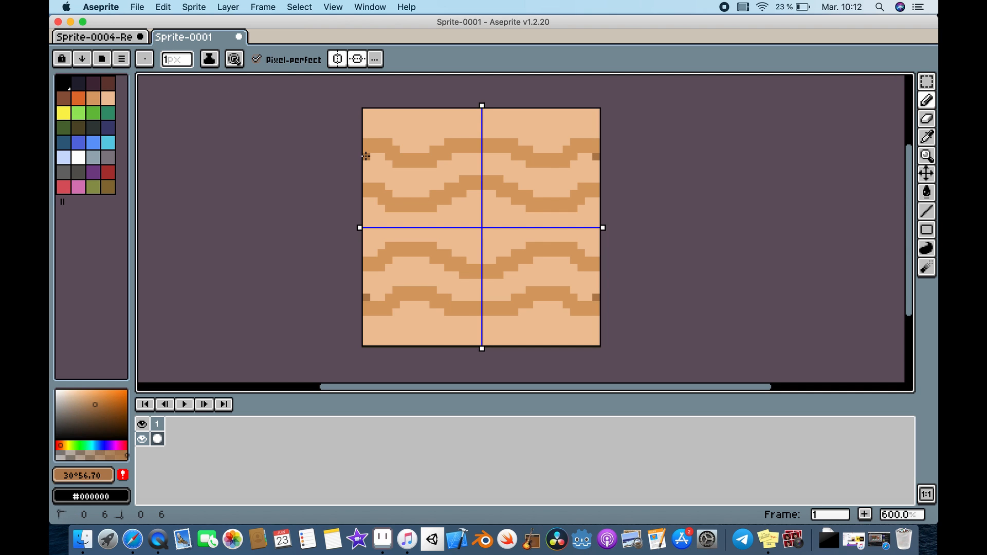
drag(364, 156, 383, 156)
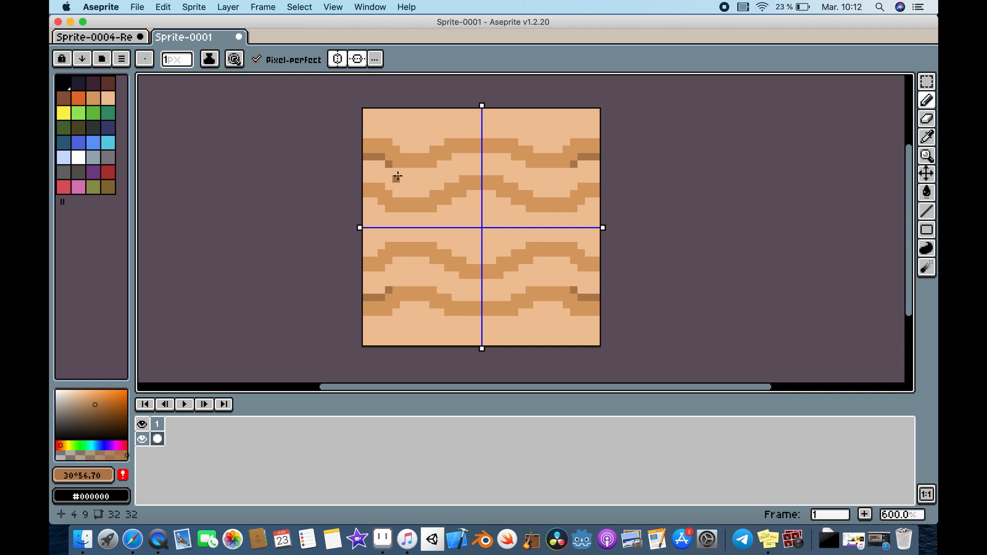
click(397, 171)
drag(414, 171, 478, 158)
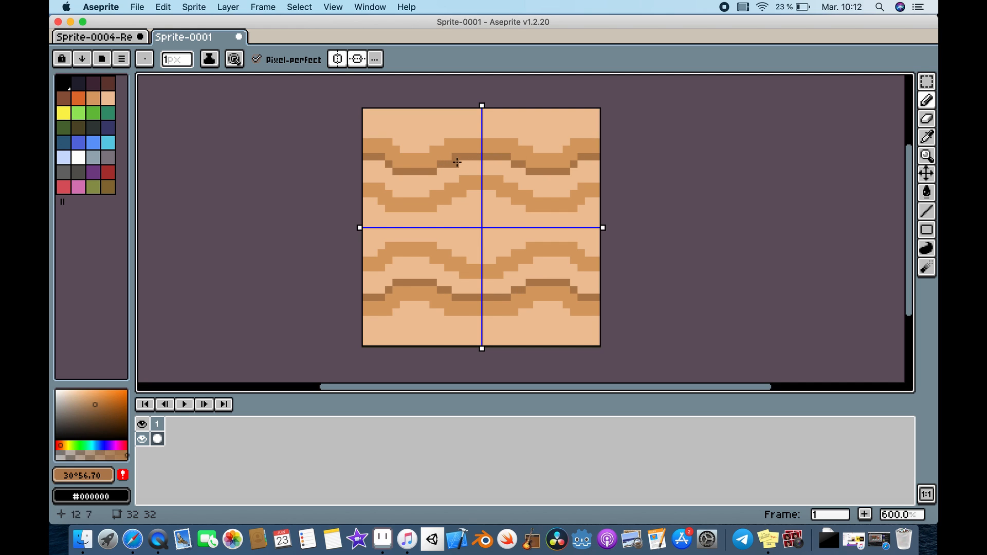
Step: Shade the lower edge of the second wave in the same darker brown up to the vertical symmetry axis with the 1 px Pencil
click(370, 201)
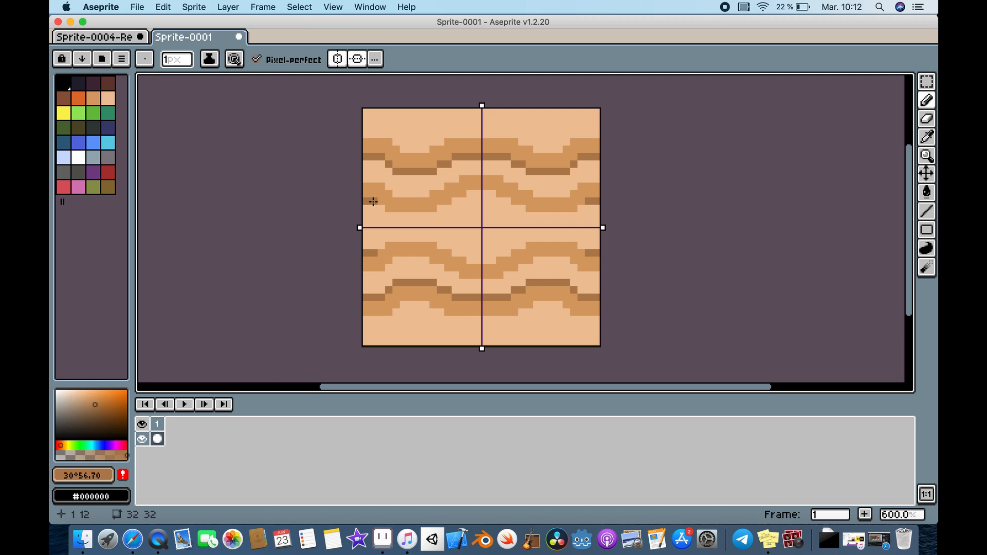
drag(389, 216, 446, 210)
click(454, 204)
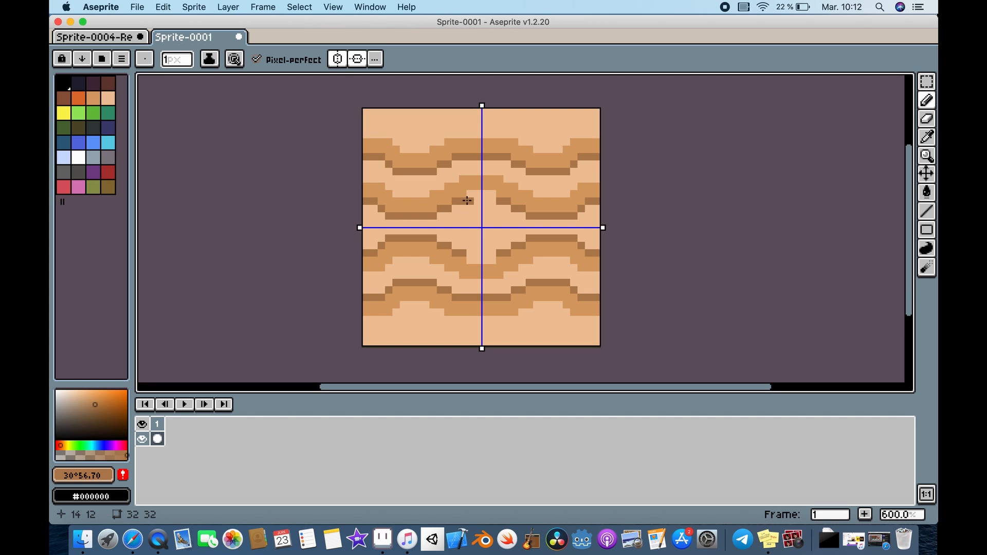
click(472, 197)
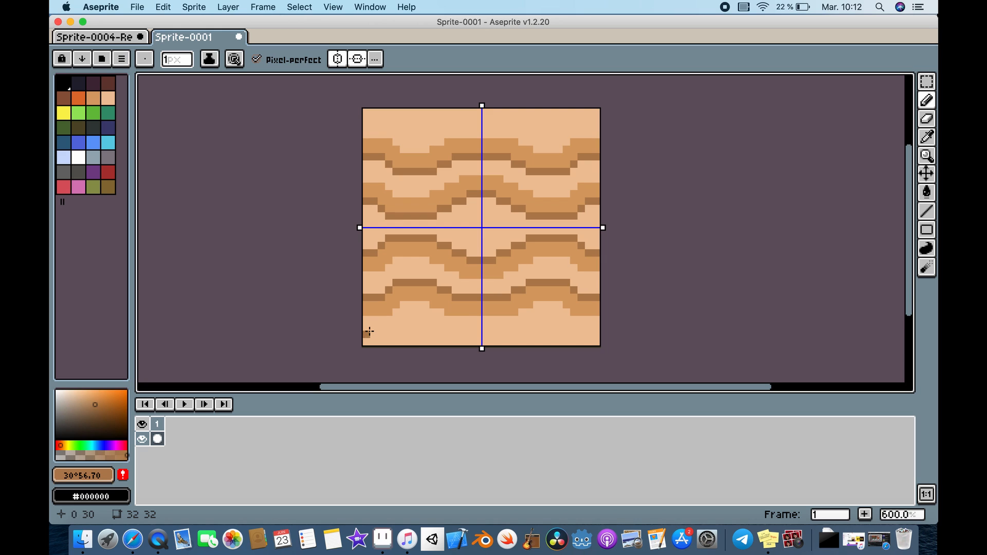
Step: Trace the outer edge of the outermost wave in the darker brown from the canvas edge to the vertical symmetry axis
drag(368, 321, 424, 307)
click(396, 313)
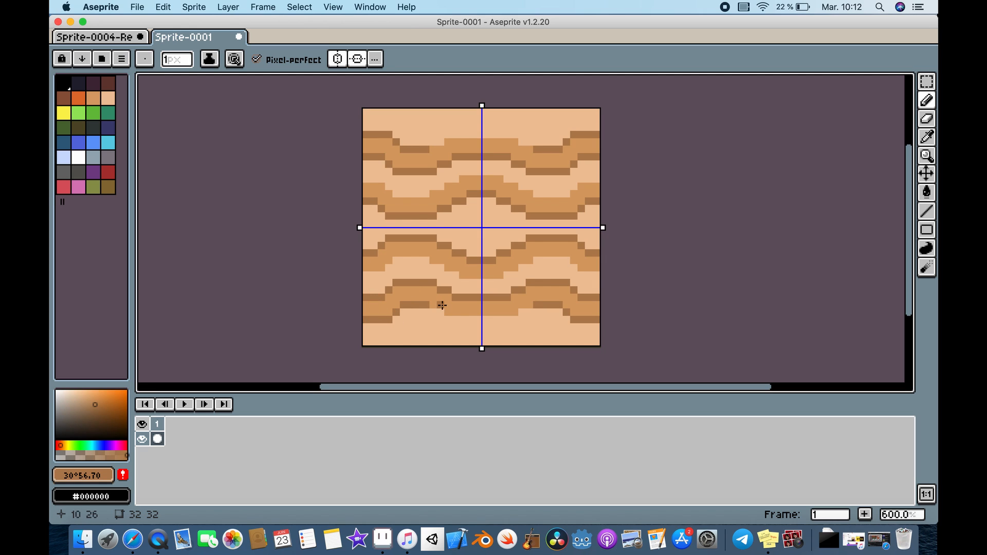
drag(432, 312, 465, 322)
drag(485, 324, 487, 321)
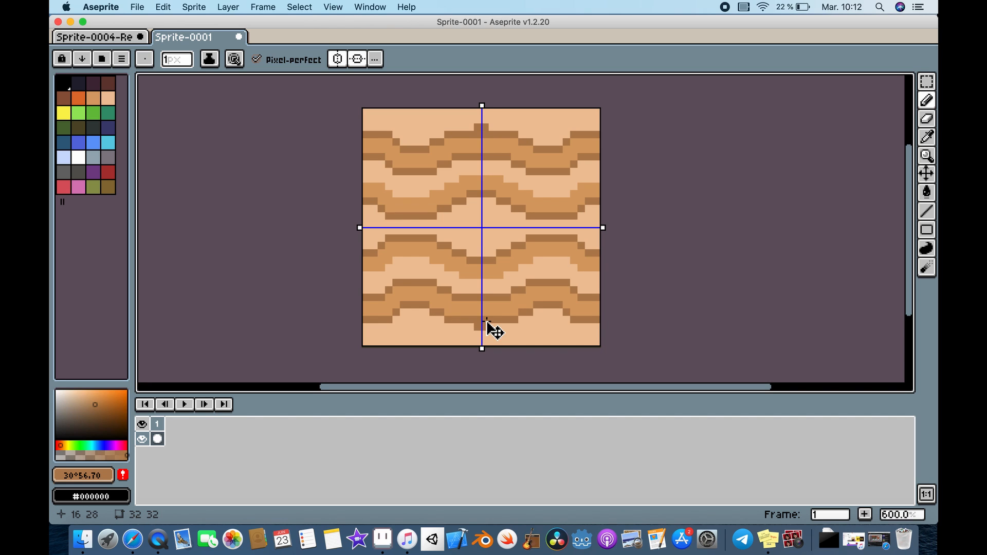
key(super+z)
drag(451, 321, 482, 321)
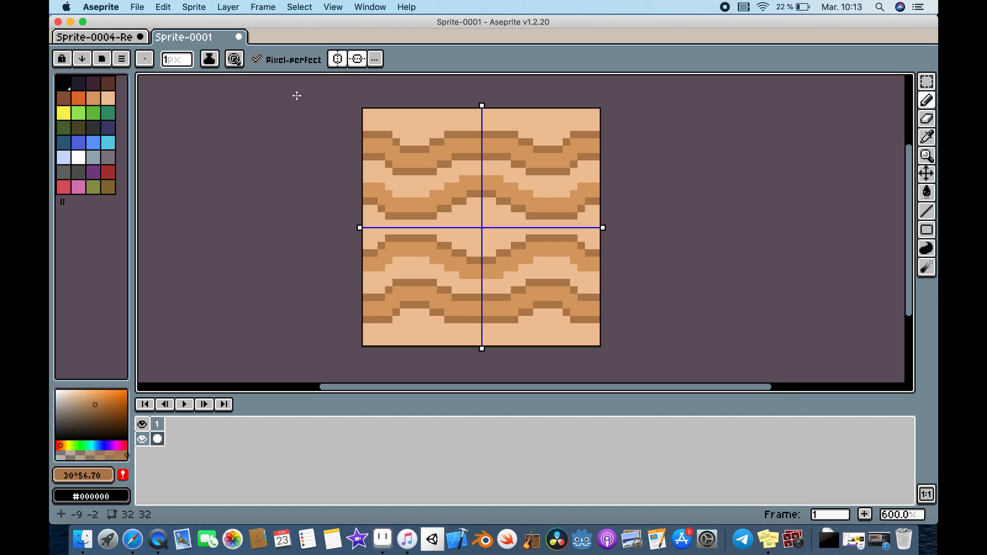
Step: Turn the whole sand-wave tile into a custom brush and create a new transparent RGBA sprite of 480 x 270 px
key(super+a)
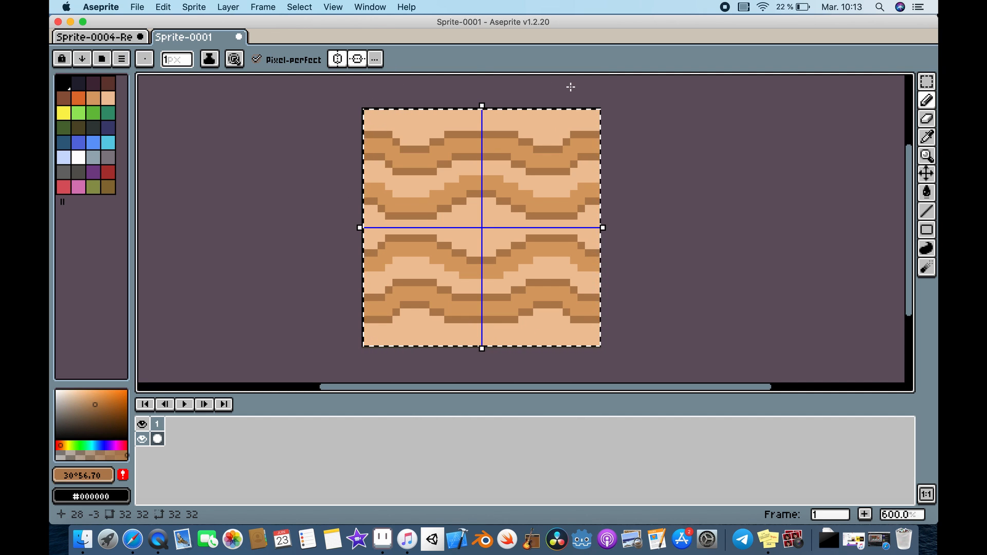
key(super+t)
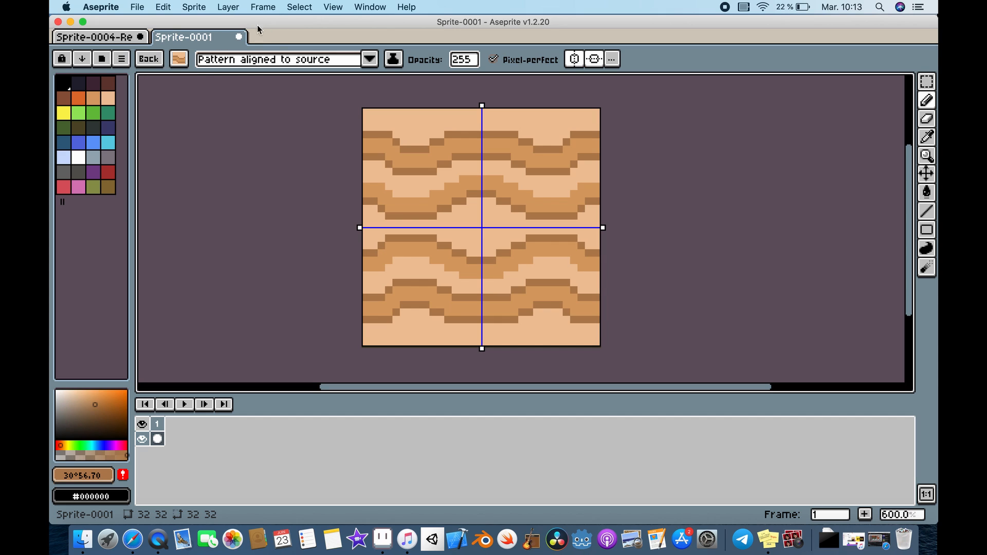
click(137, 7)
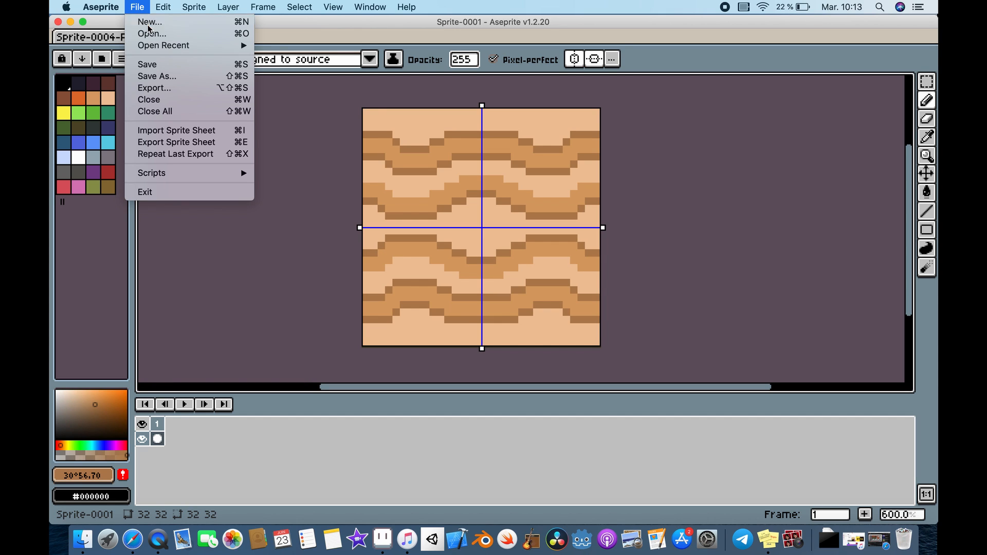
click(149, 27)
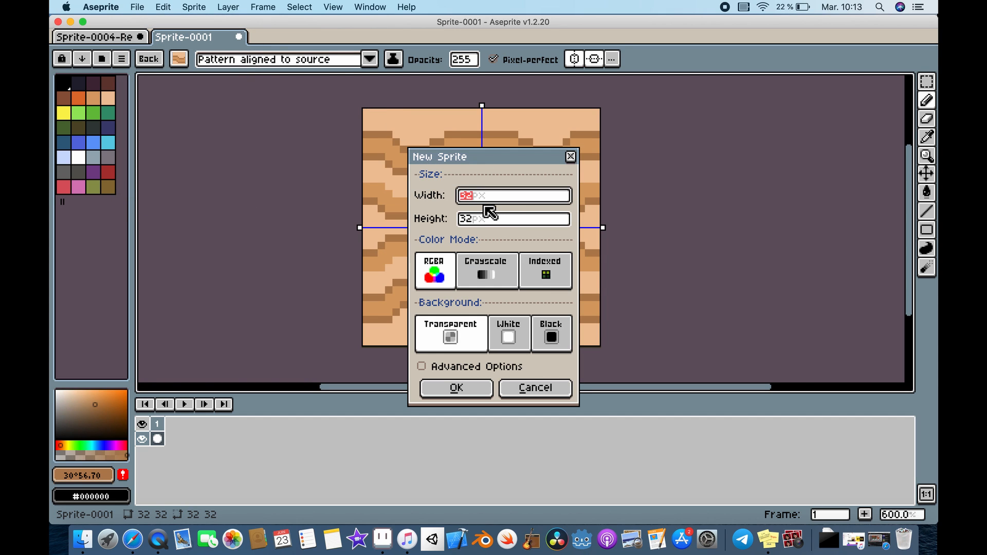
click(489, 221)
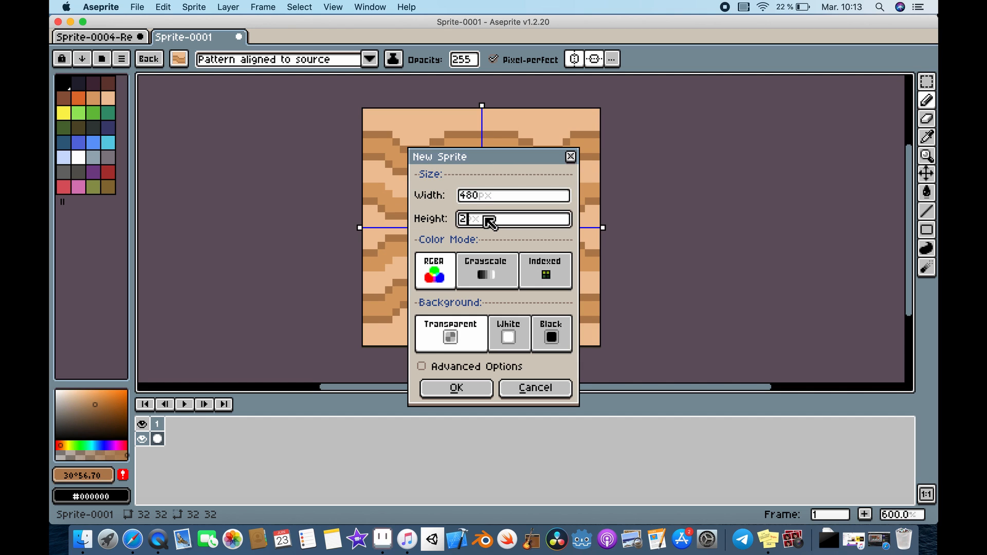
click(465, 388)
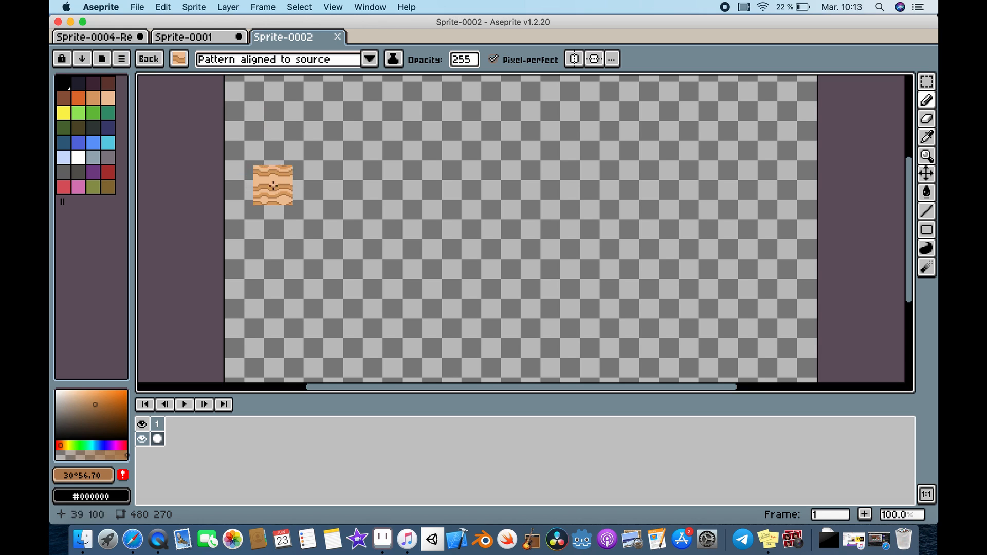
Step: Paint a large area of the blank canvas with the sand-wave brush, using the pattern aligned to source
mouse_move(275, 188)
mouse_down()
mouse_move(348, 199)
mouse_move(389, 194)
mouse_move(426, 169)
mouse_move(466, 223)
mouse_move(532, 154)
mouse_move(584, 200)
mouse_move(632, 155)
mouse_move(690, 158)
mouse_move(718, 197)
mouse_move(594, 125)
mouse_move(528, 136)
mouse_move(575, 147)
mouse_move(523, 120)
mouse_move(286, 120)
mouse_move(255, 123)
mouse_move(250, 234)
mouse_move(274, 220)
mouse_move(289, 149)
mouse_up()
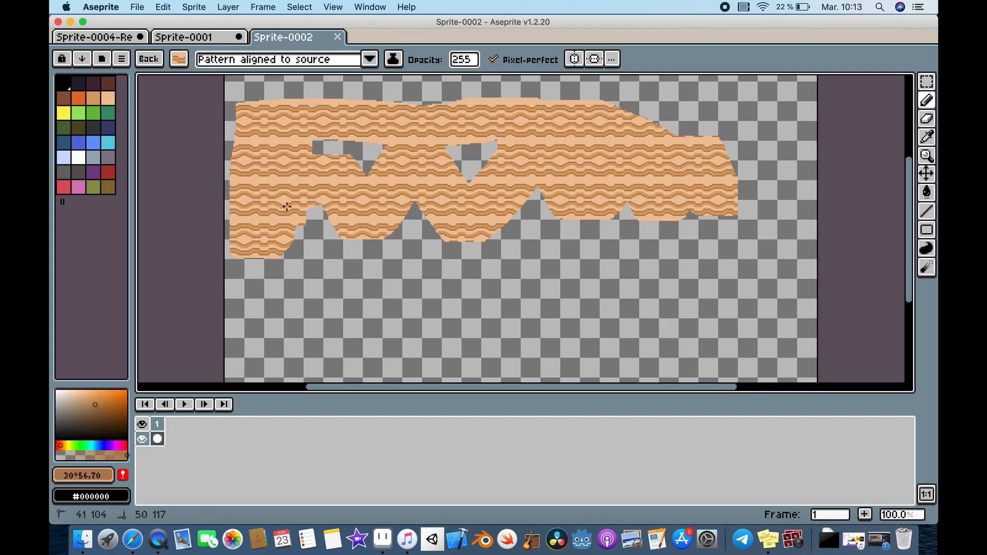
mouse_move(287, 207)
mouse_down()
mouse_move(301, 226)
mouse_move(295, 247)
mouse_move(326, 239)
mouse_move(326, 150)
mouse_move(363, 183)
mouse_move(365, 251)
mouse_move(364, 241)
mouse_move(429, 226)
mouse_up()
mouse_move(449, 182)
mouse_down()
mouse_move(477, 173)
mouse_move(482, 157)
mouse_up()
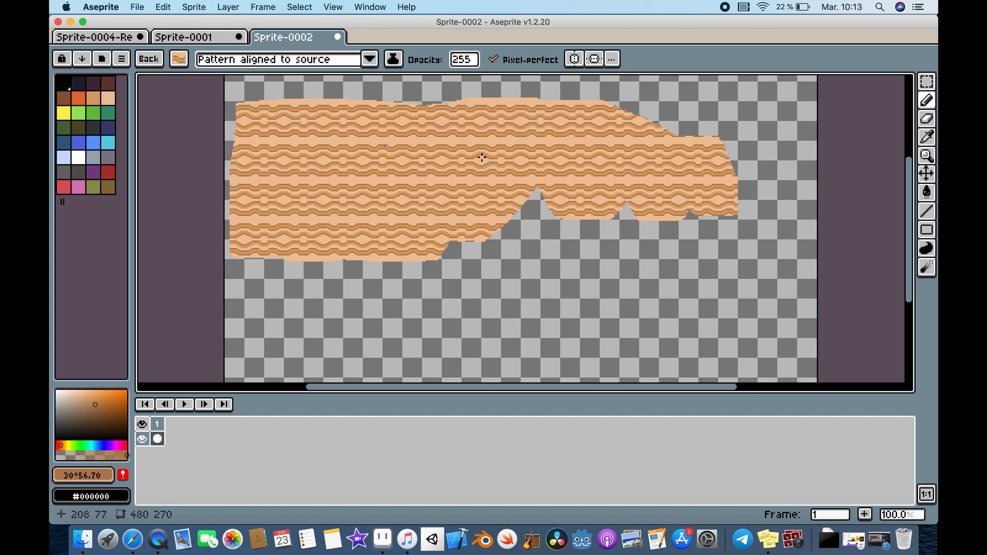
drag(473, 223, 461, 240)
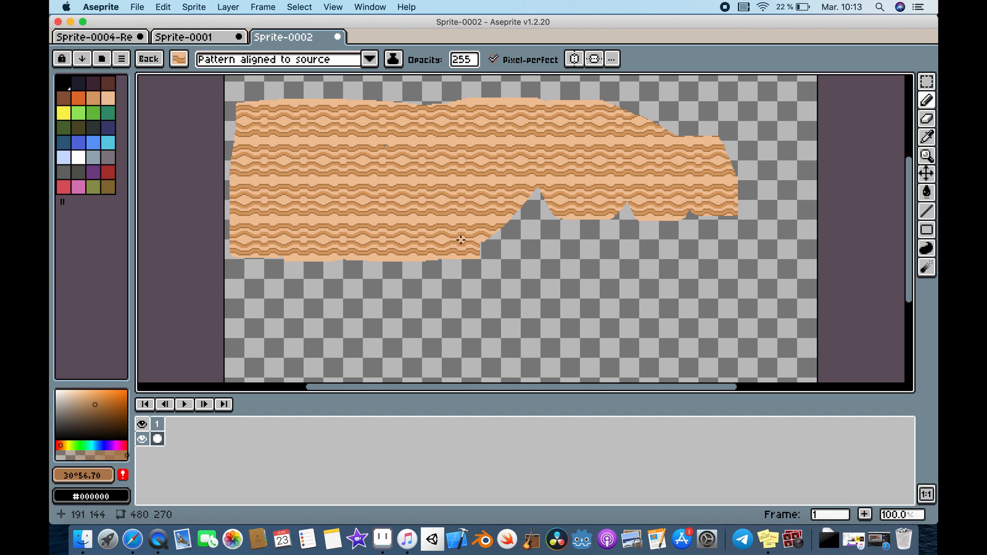
drag(461, 240, 499, 311)
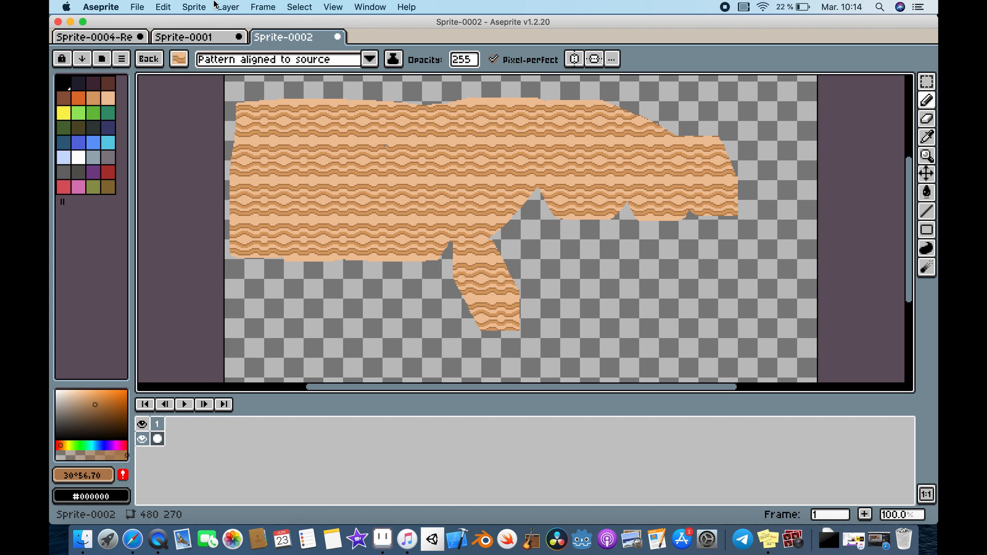
Step: Undo all the sand-wave pattern strokes so that the 480 x 270 sprite is empty
click(206, 38)
click(320, 41)
key(super+z)
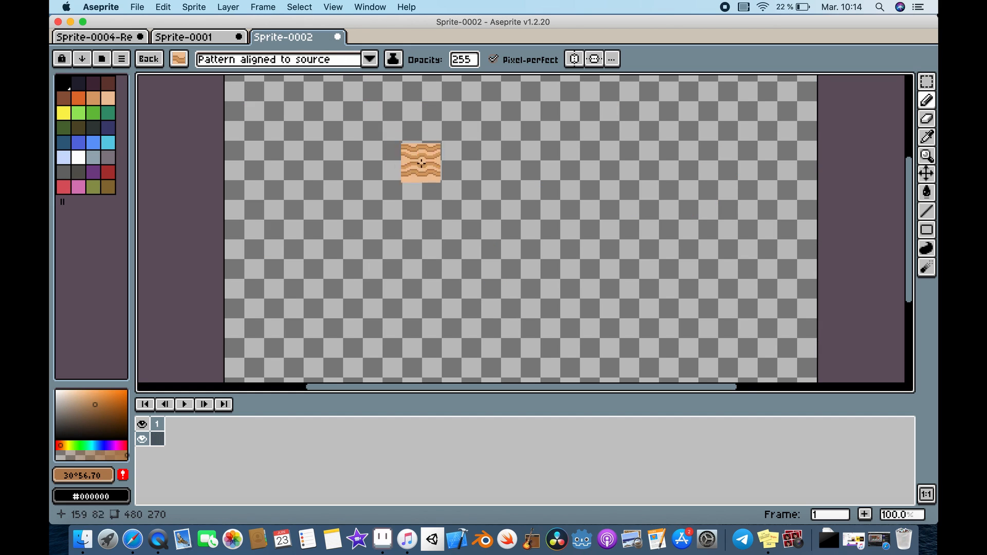
Step: Activate the Gradient tool for the whole 480 x 270 canvas and look through its dithering patterns
key(z)
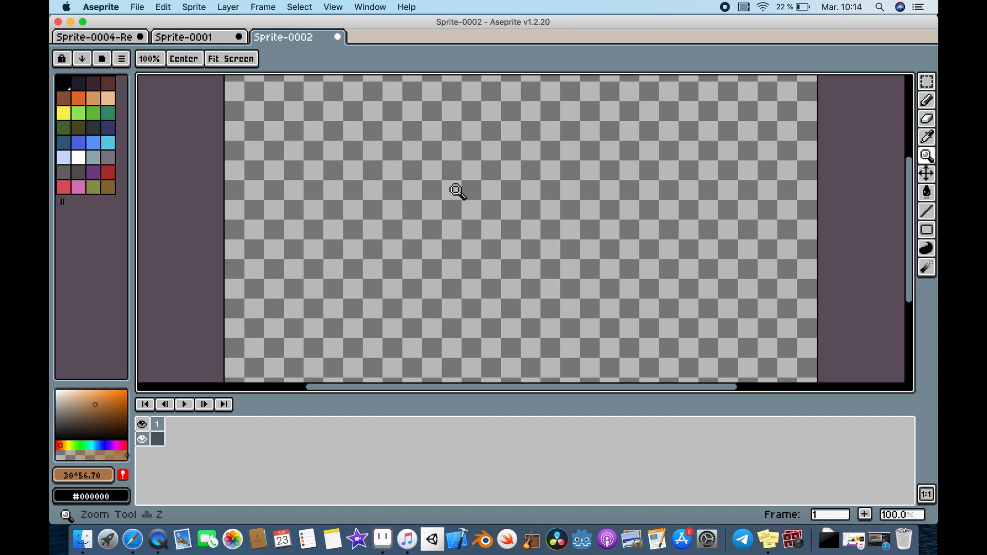
right_click(458, 192)
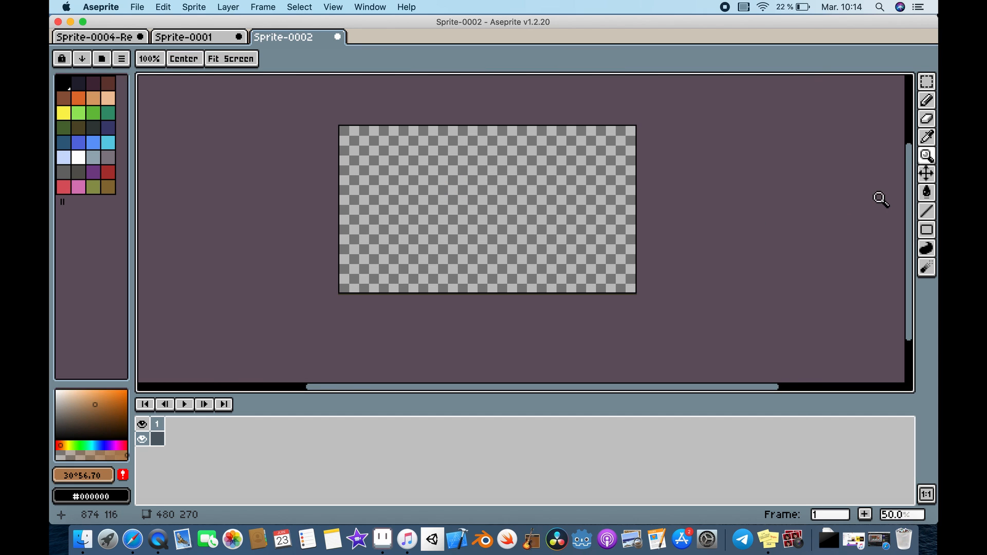
click(927, 193)
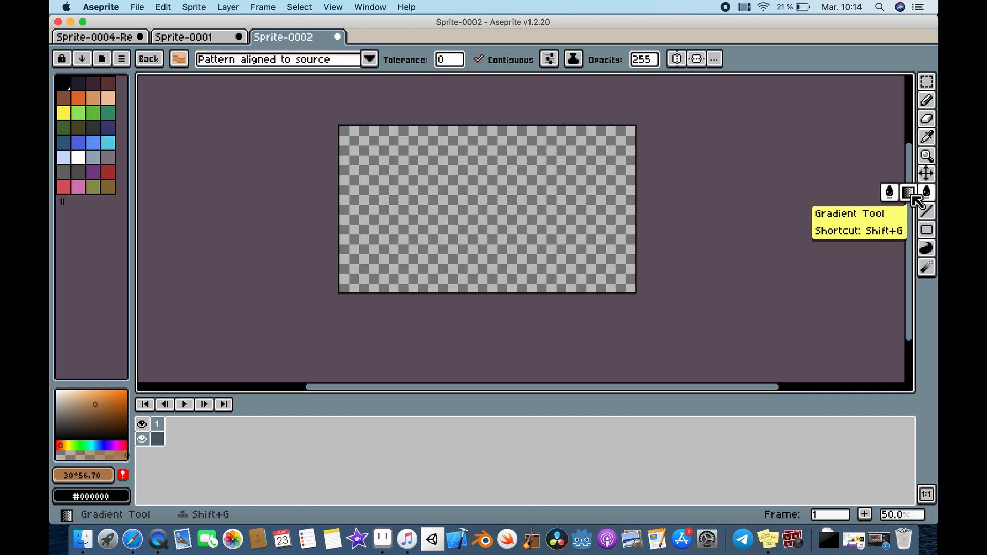
click(912, 196)
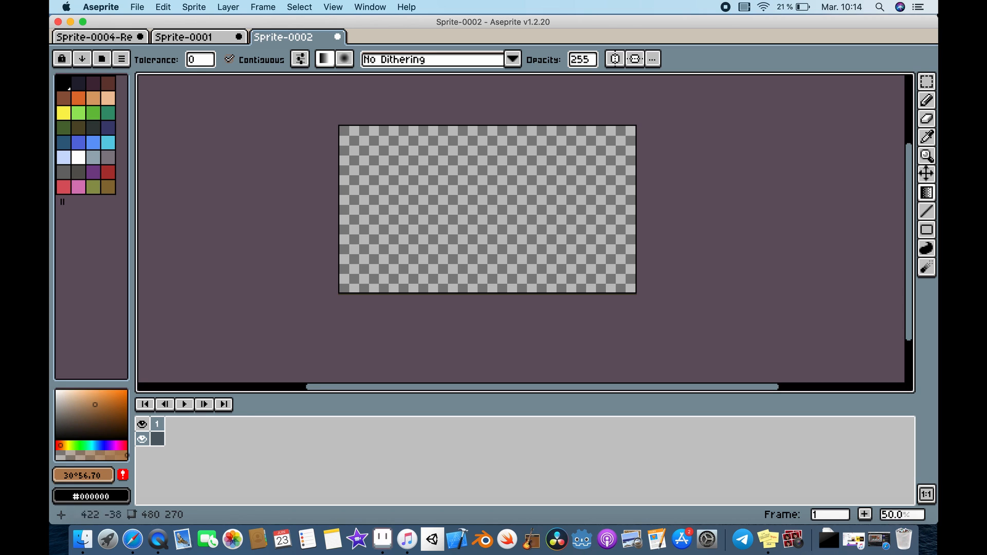
click(449, 61)
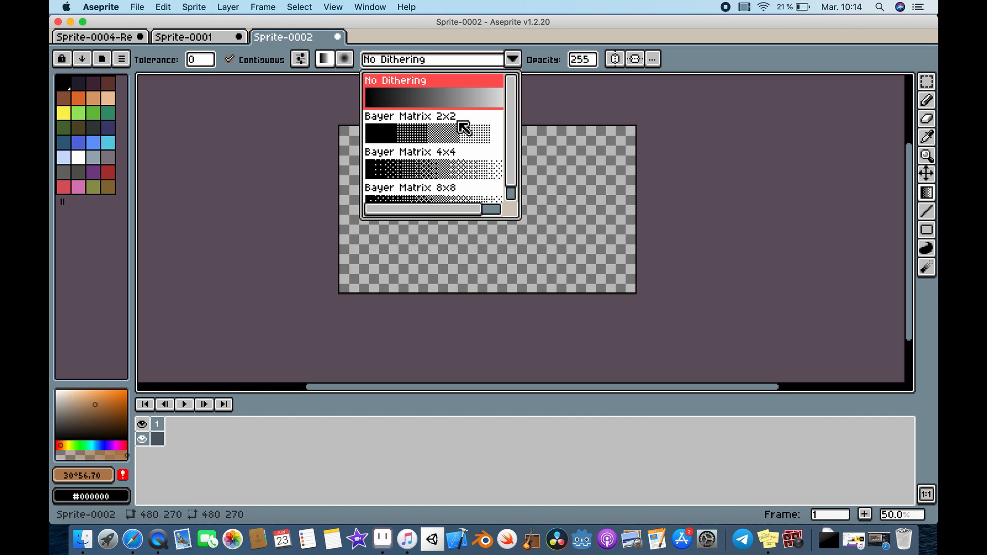
drag(511, 126, 512, 177)
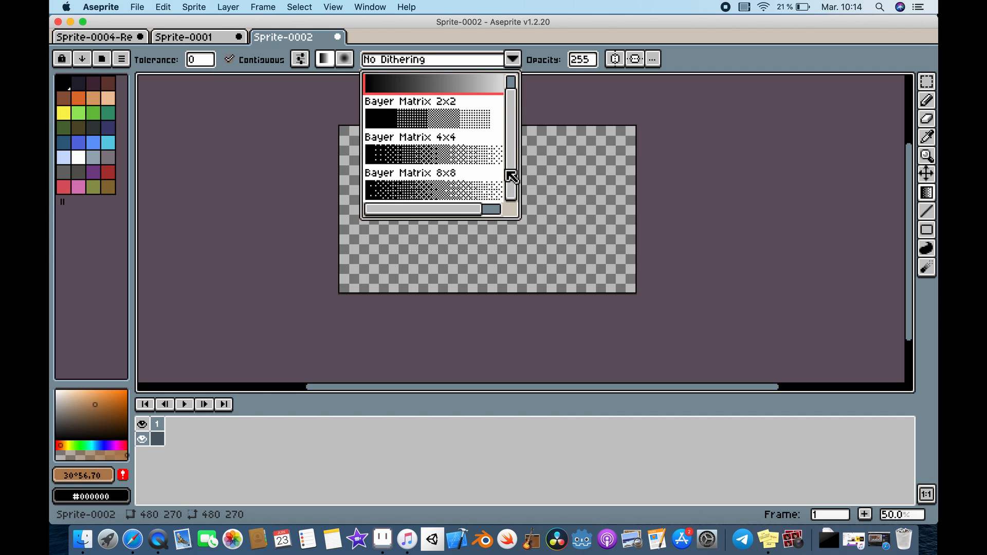
drag(508, 110, 512, 99)
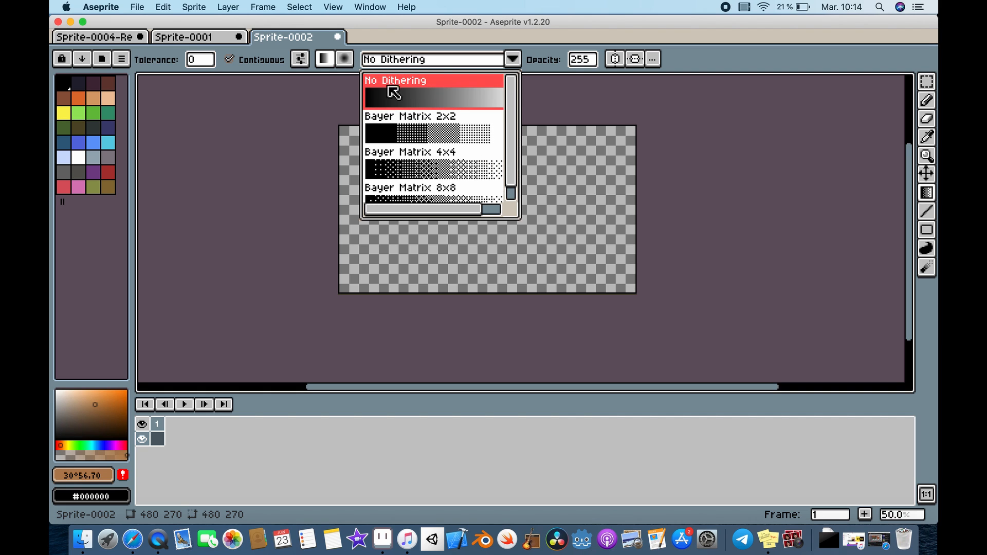
click(282, 113)
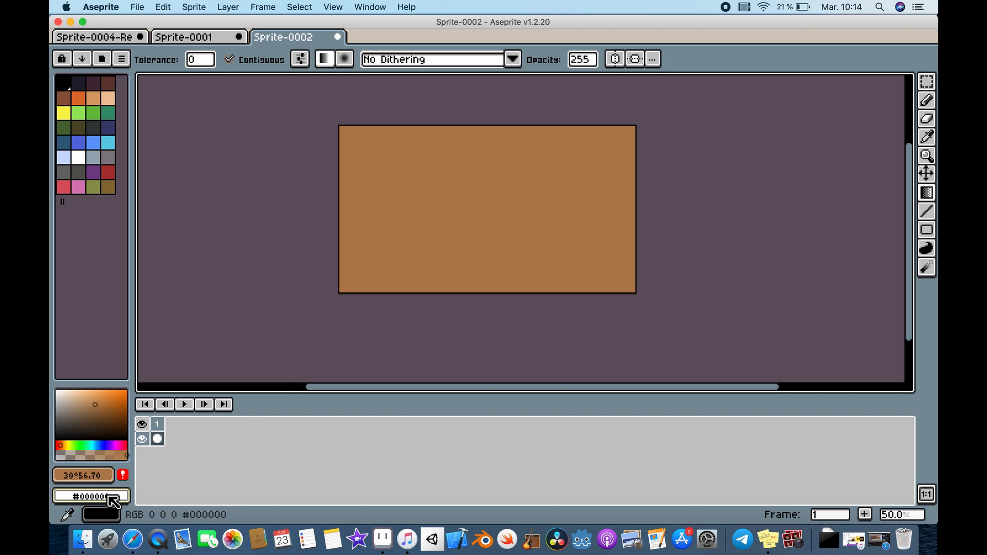
Step: Set the background colour to blue, index 17, and the foreground colour to pink, index 29
click(105, 496)
click(213, 295)
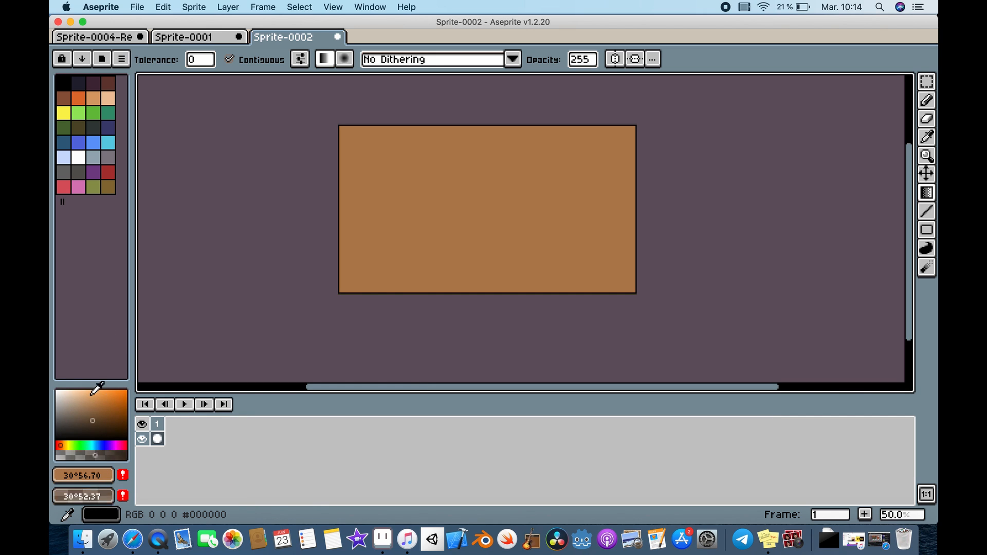
right_click(82, 151)
right_click(82, 110)
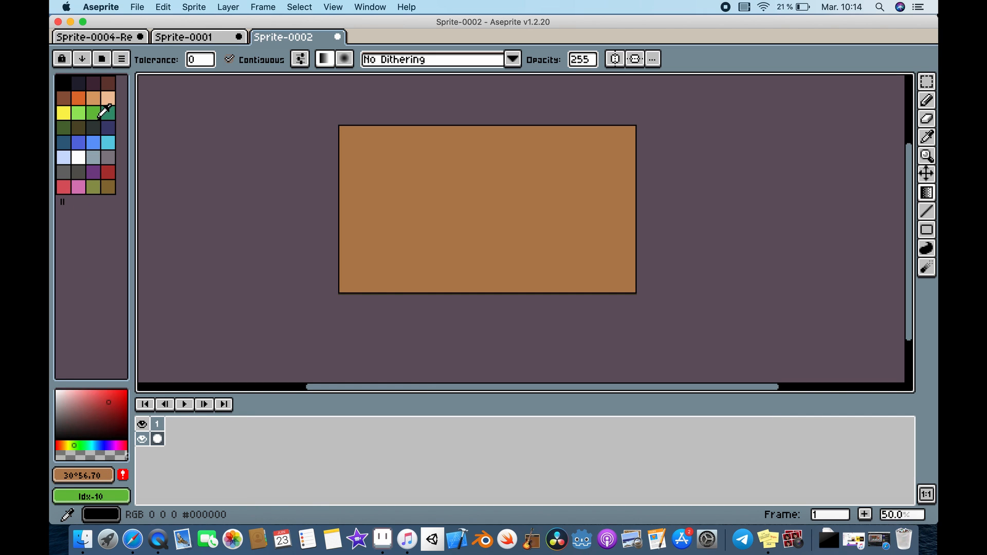
right_click(80, 141)
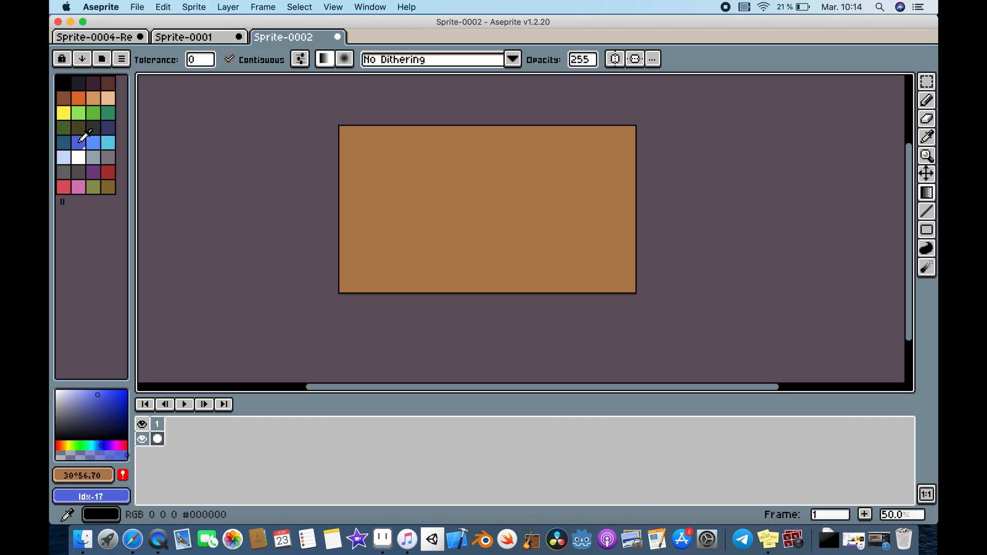
drag(102, 476, 81, 191)
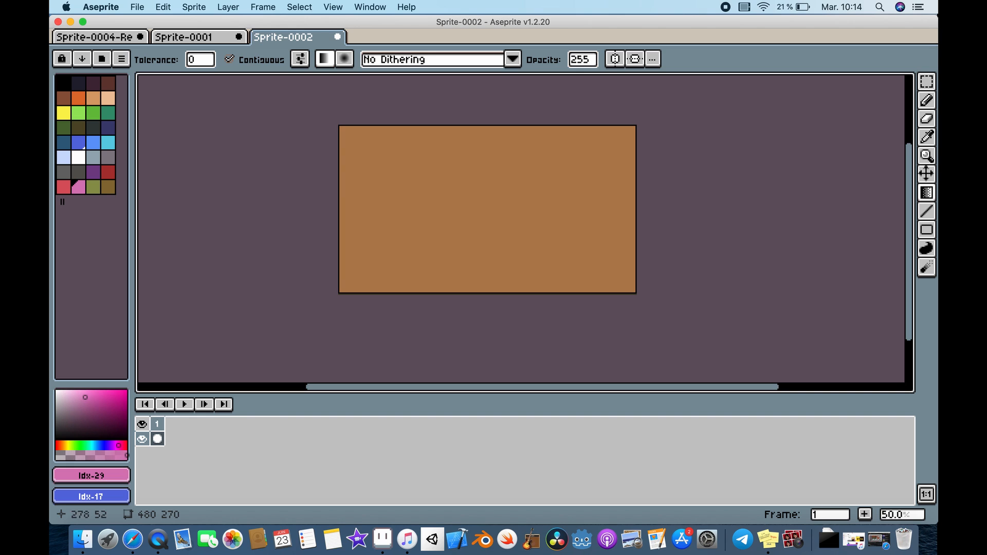
Step: Fill the canvas with an undithered, nearly vertical gradient from pink at the bottom to blue at the top, and undo it
click(485, 252)
drag(484, 252, 496, 225)
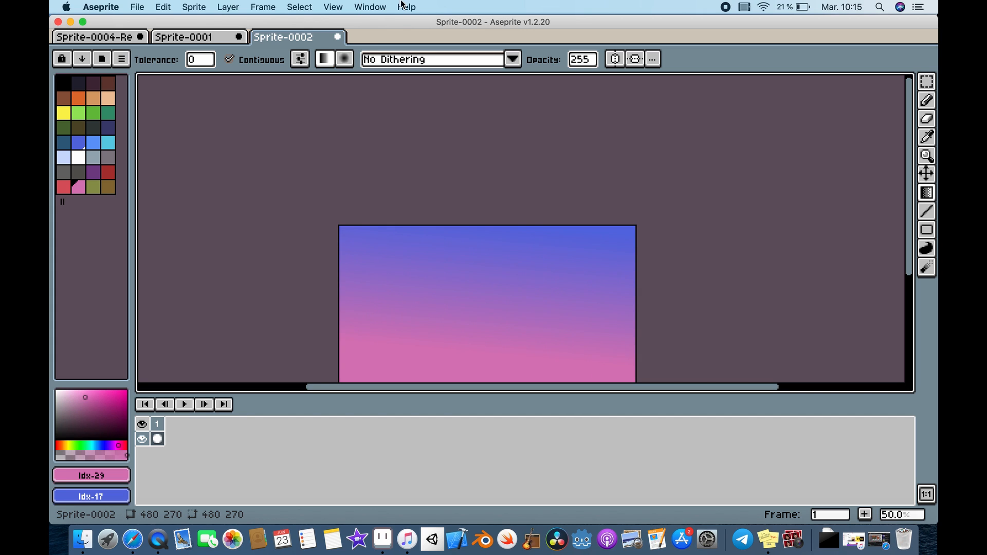
click(401, 59)
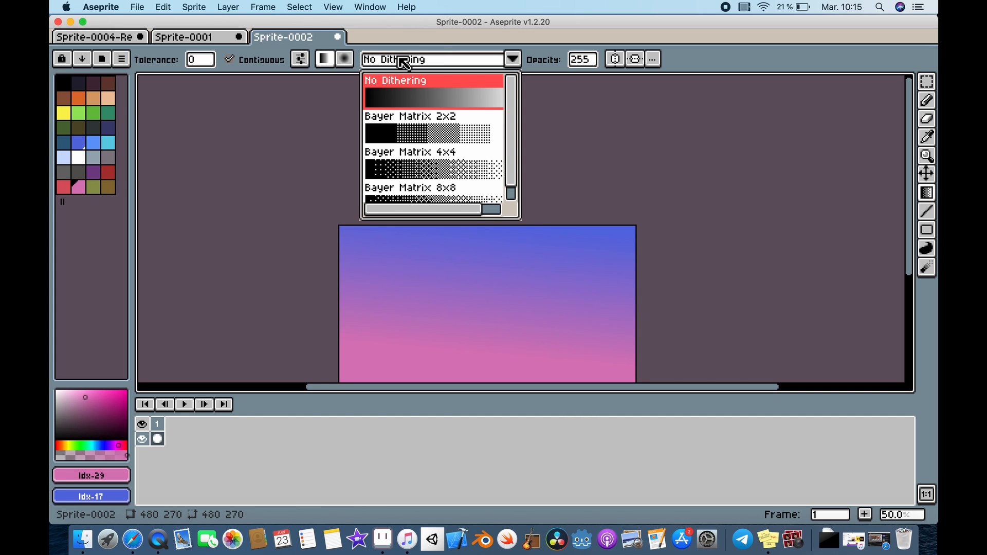
click(511, 39)
key(super+z)
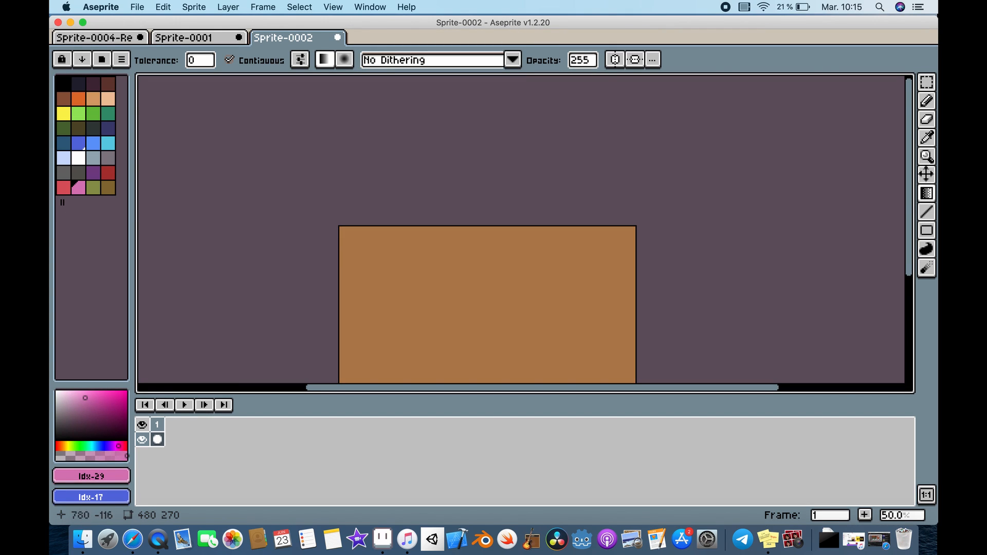
Step: Set the gradient's dithering to Bayer Matrix 4x4
drag(382, 26, 381, 23)
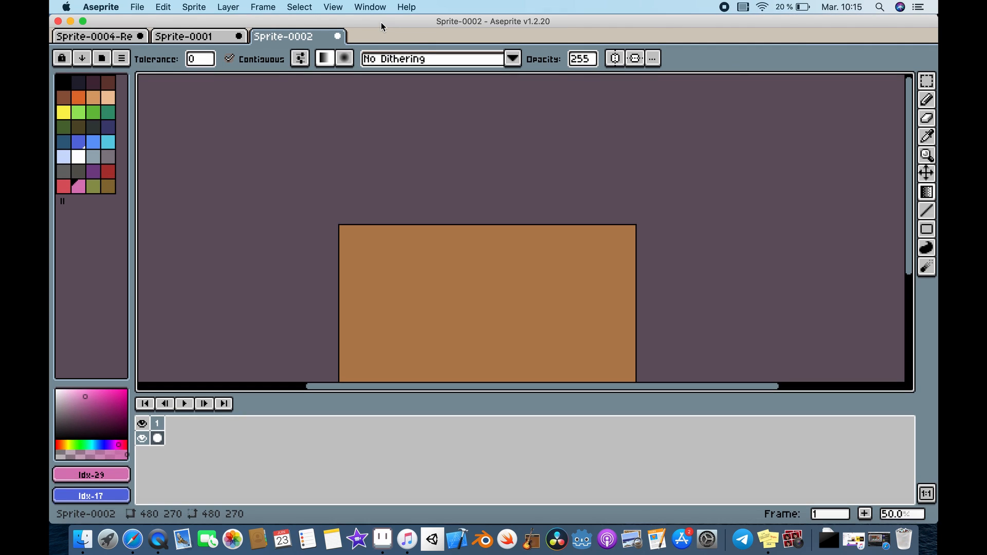
click(432, 60)
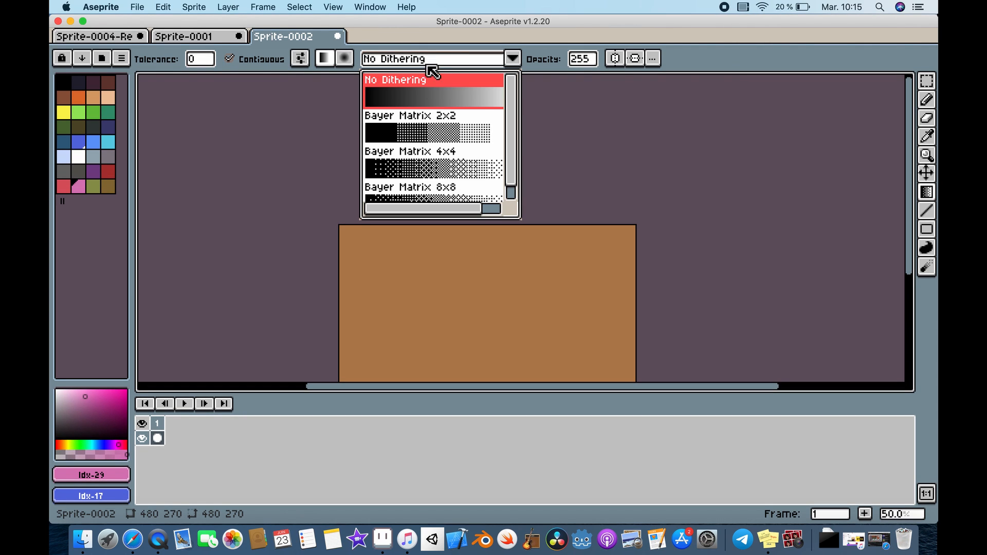
click(439, 151)
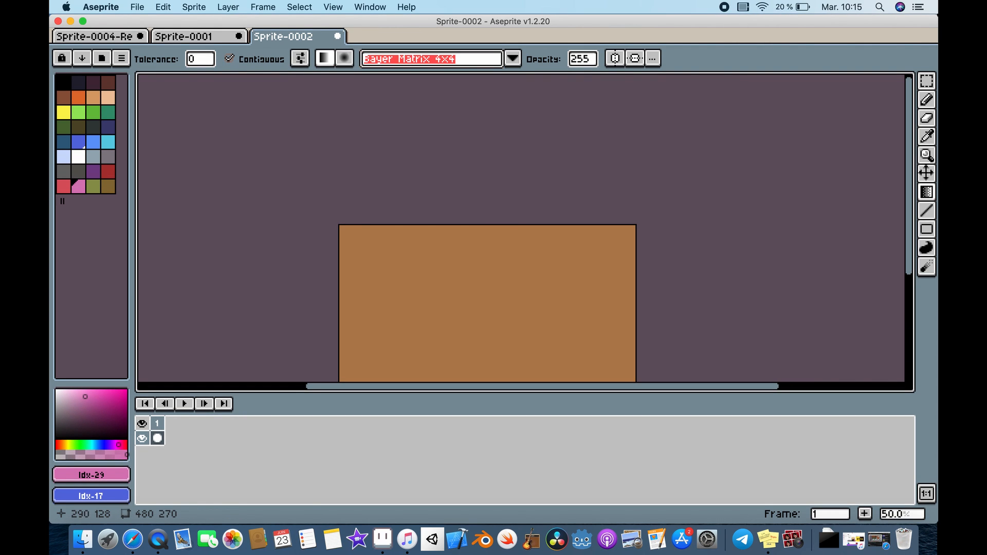
Step: Fill the canvas with an upward pink-to-blue gradient using Bayer Matrix 4x4 dithering, and undo it
drag(515, 303, 517, 232)
key(super+z)
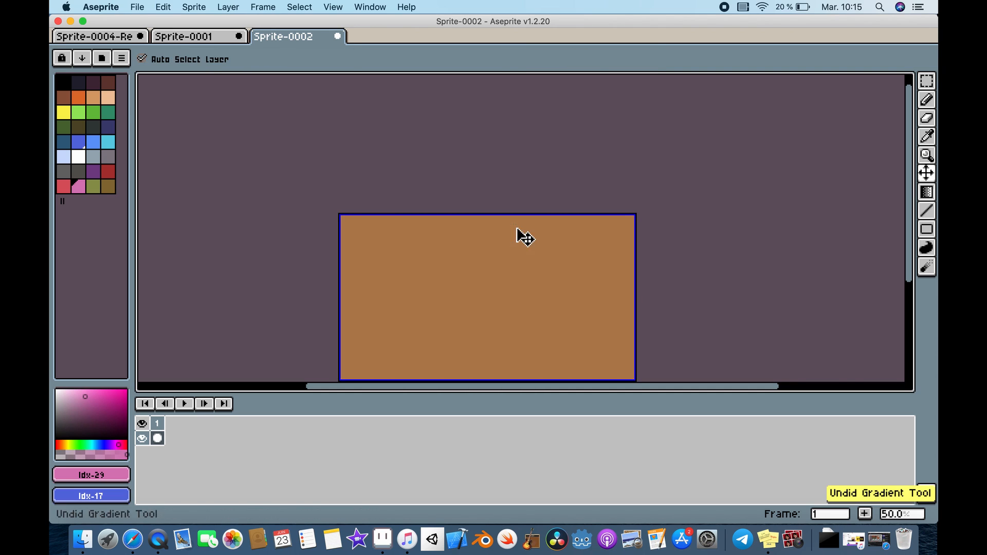
Step: Fill the canvas at 100% zoom with a Bayer Matrix 2x2 dithered gradient from pink at the bottom to blue at the top, and undo it
key(z)
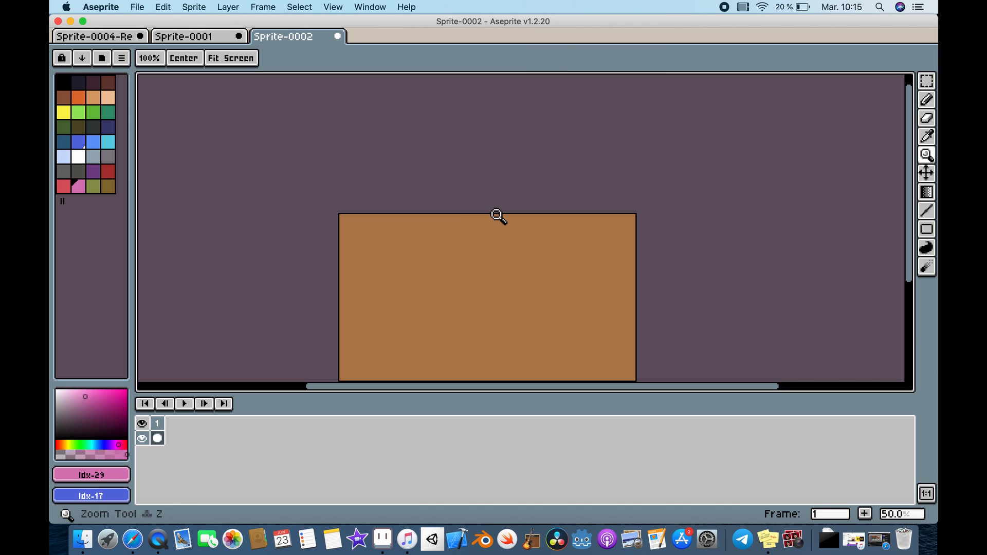
click(477, 322)
click(480, 322)
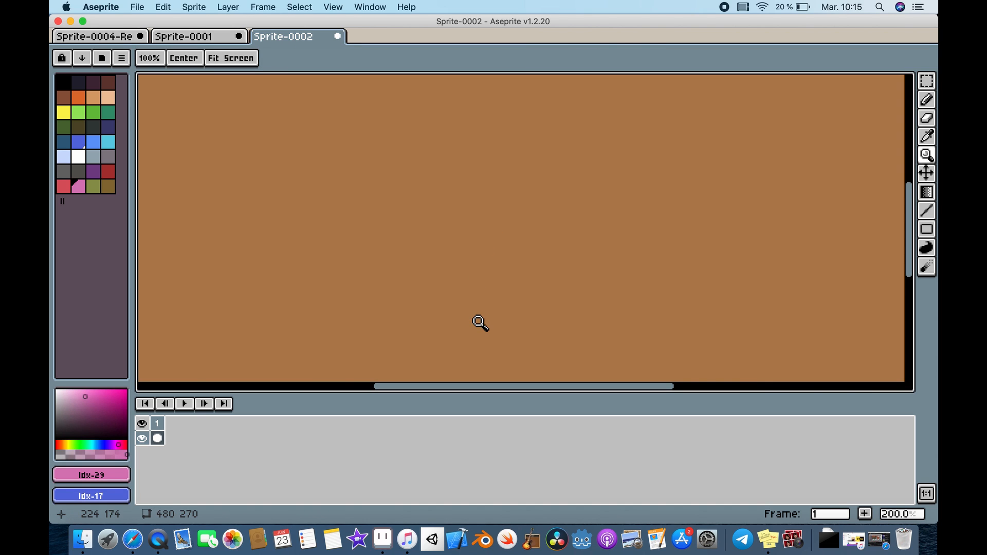
right_click(476, 322)
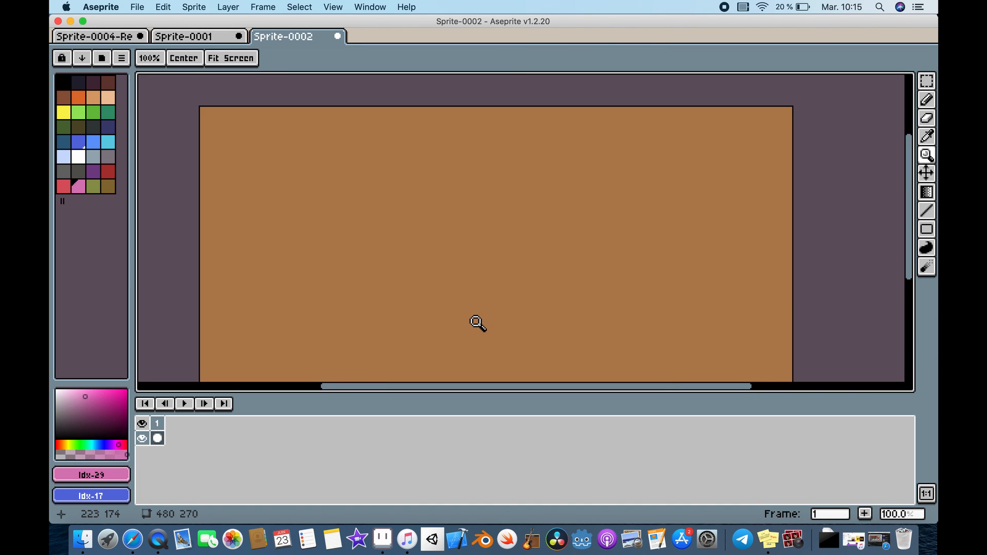
drag(911, 172, 911, 192)
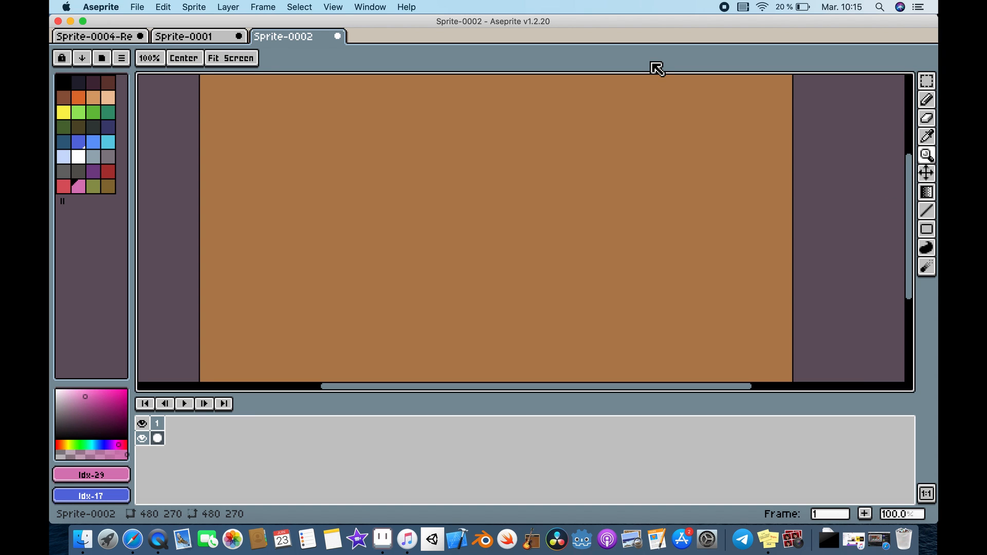
key(shift+g)
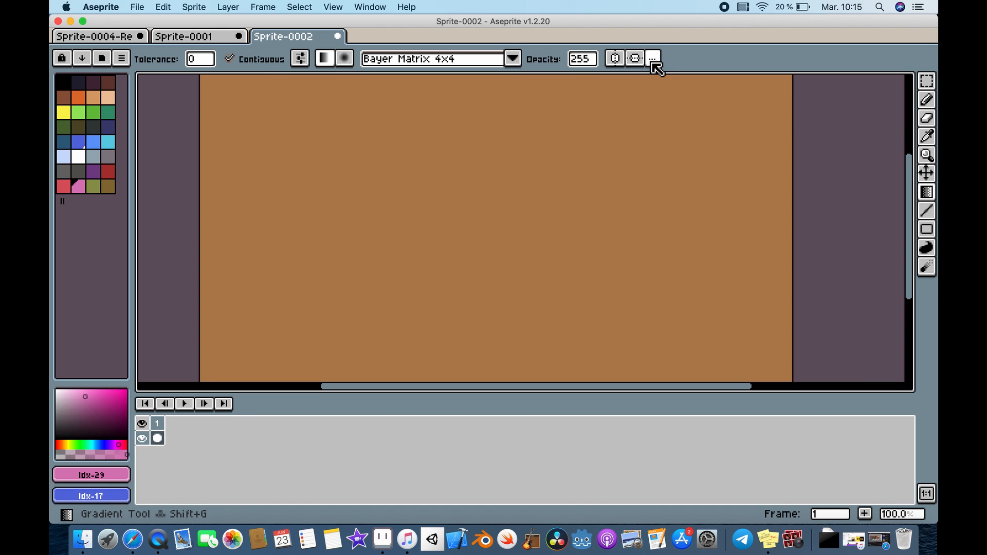
click(513, 59)
click(469, 124)
drag(446, 242, 448, 85)
key(super+z)
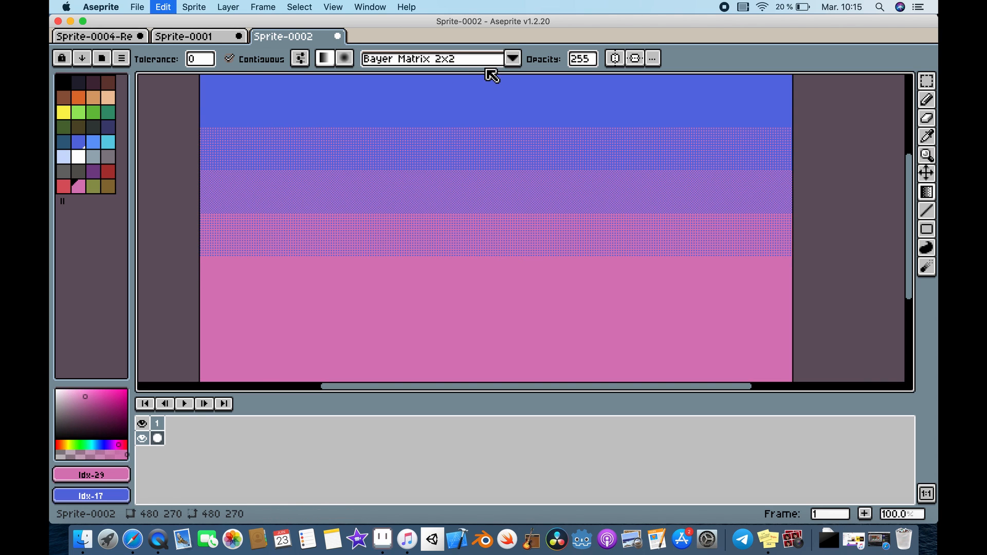
Step: Try Bayer Matrix 4x4 pink-to-blue gradients upward, rightward and leftward across the canvas, undoing each one
click(513, 59)
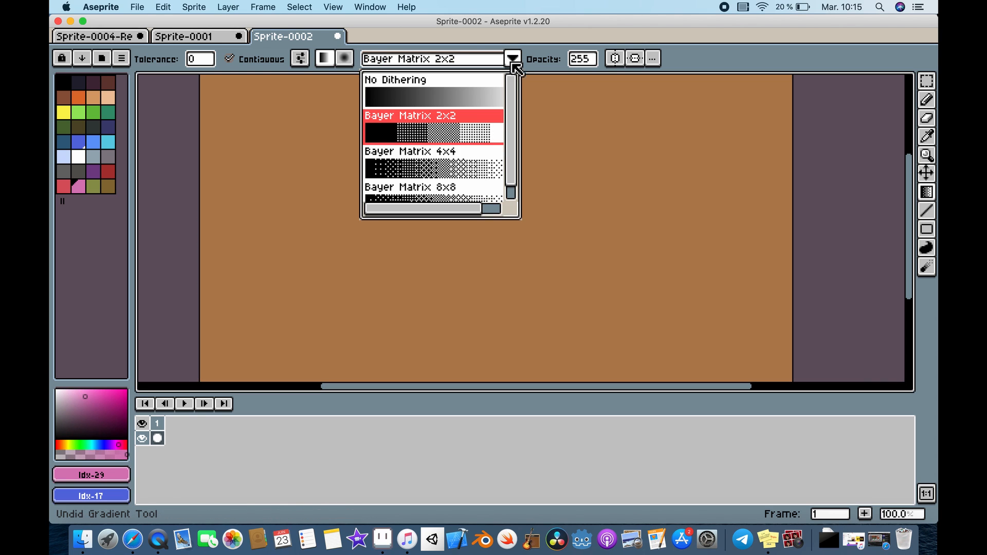
click(482, 153)
drag(475, 307, 487, 122)
key(super+z)
drag(308, 196, 625, 209)
key(super+z)
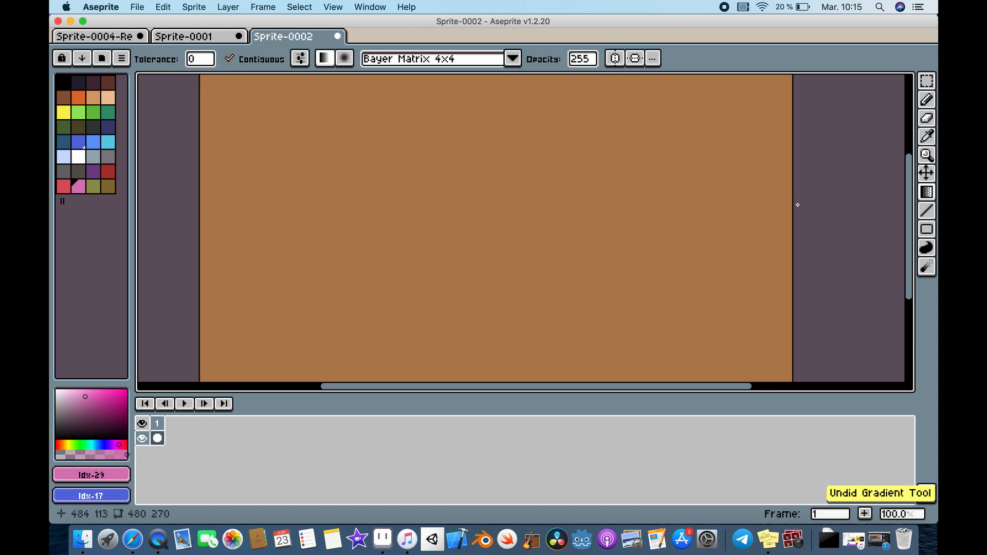
drag(783, 205, 428, 214)
key(super+z)
Step: Fill the canvas with a nearly horizontal Bayer Matrix 8x8 dithered gradient, from pink on the left to blue on the right
click(469, 62)
click(466, 191)
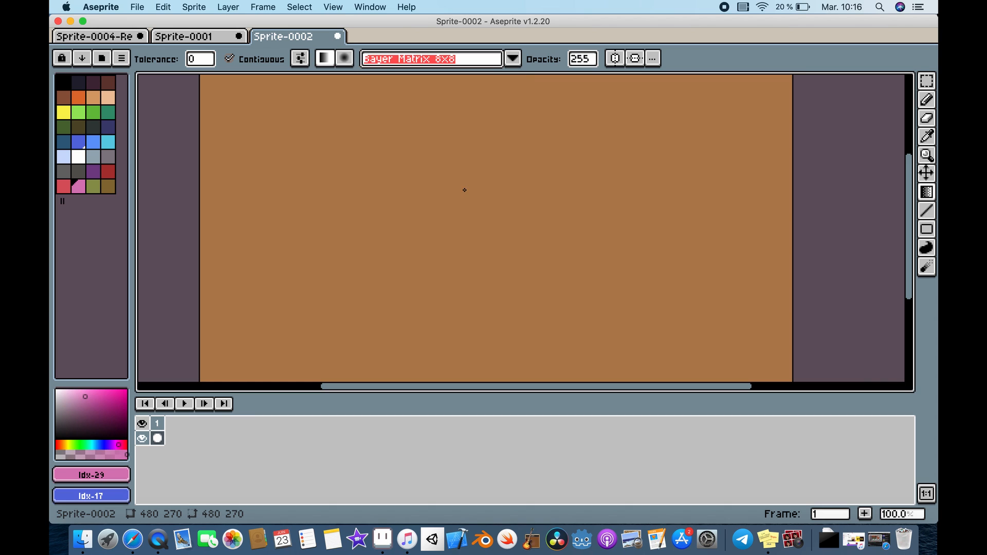
drag(343, 207, 682, 191)
drag(717, 193, 688, 171)
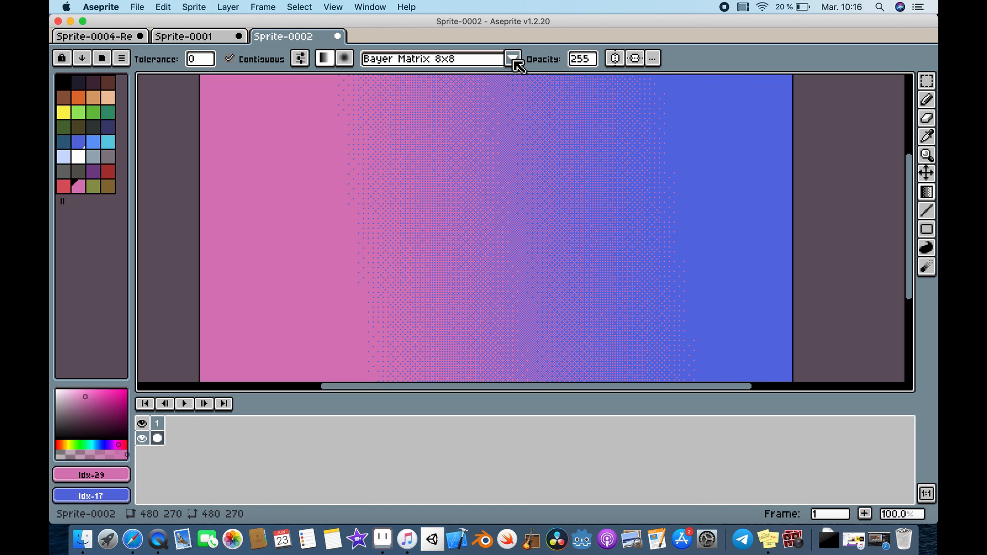
Step: Switch to a radial gradient and add two pink-centred, blue-edged Bayer Matrix 8x8 circles in the left half of the canvas
click(512, 58)
scroll(518, 141, up, 1)
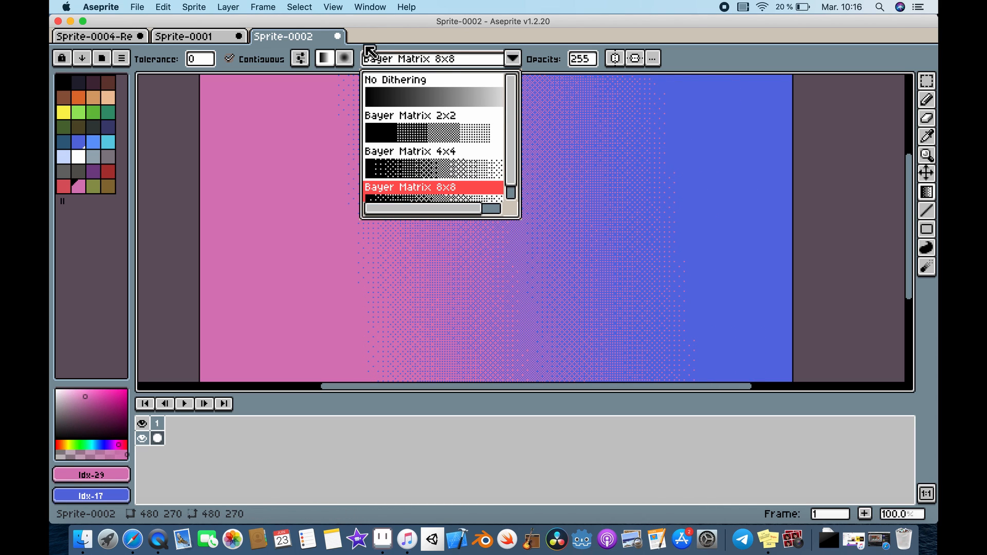
click(349, 58)
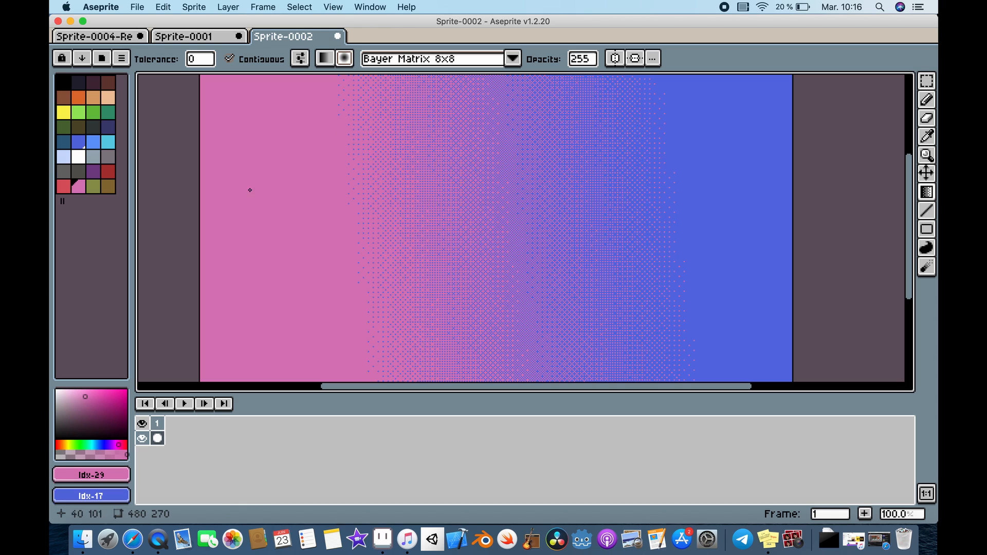
drag(269, 235, 431, 90)
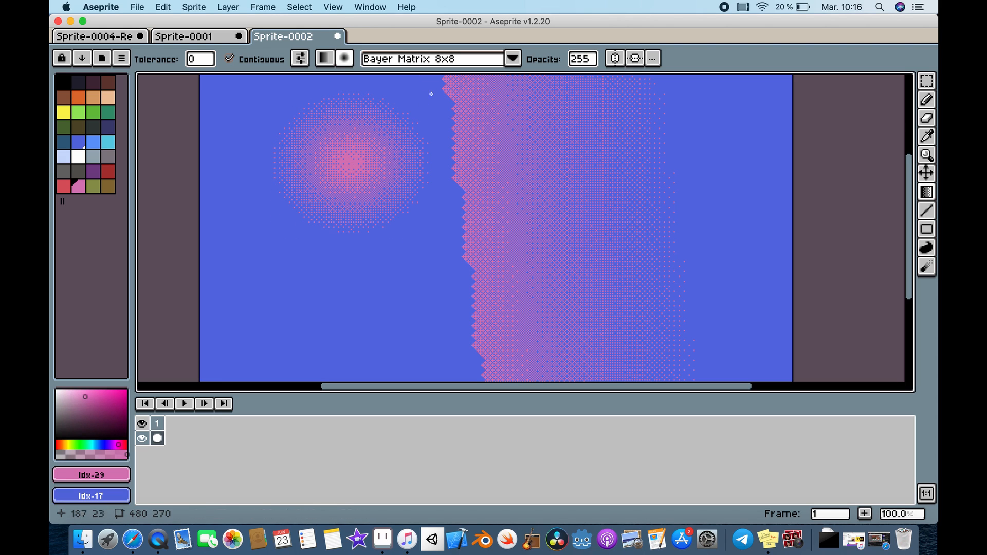
drag(451, 343, 323, 184)
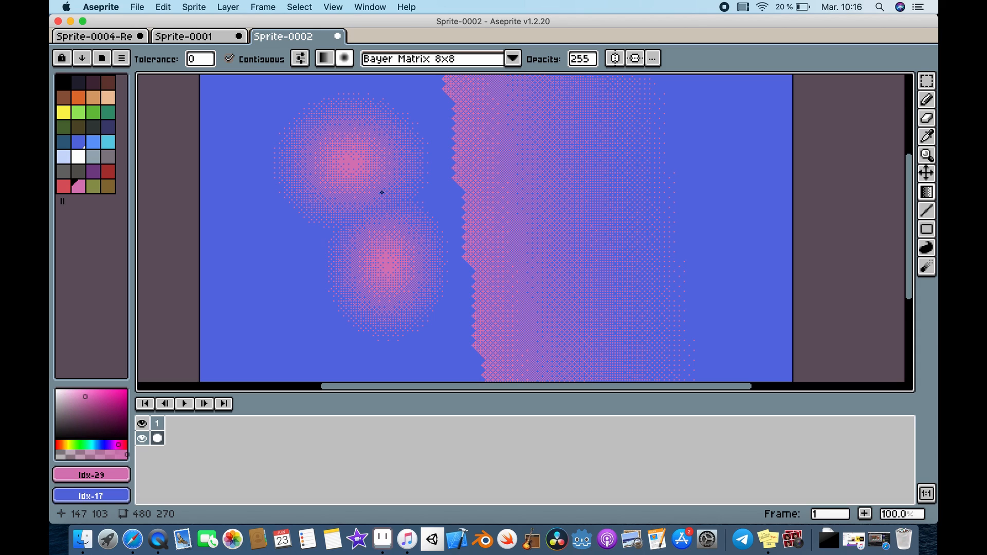
Step: Close the Sprite-0002 canvas with the gradients
click(338, 36)
click(528, 310)
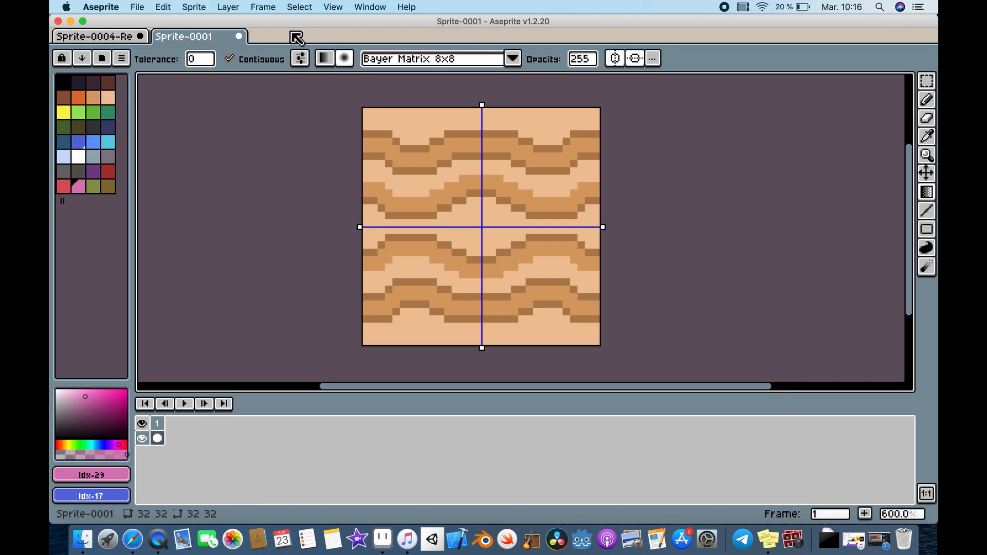
Step: Select the entire Sprite-0001 canvas and delete its wavy pattern
click(138, 7)
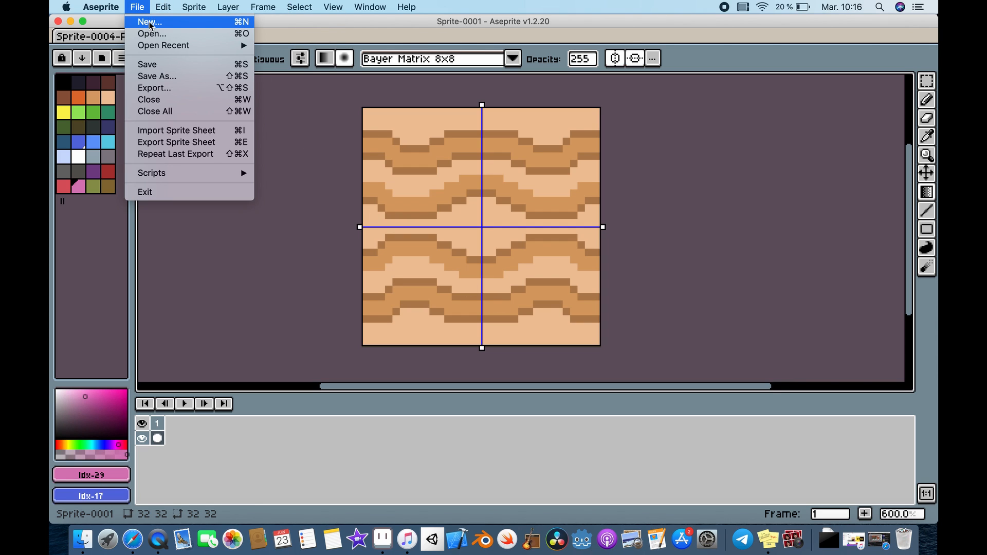
click(389, 31)
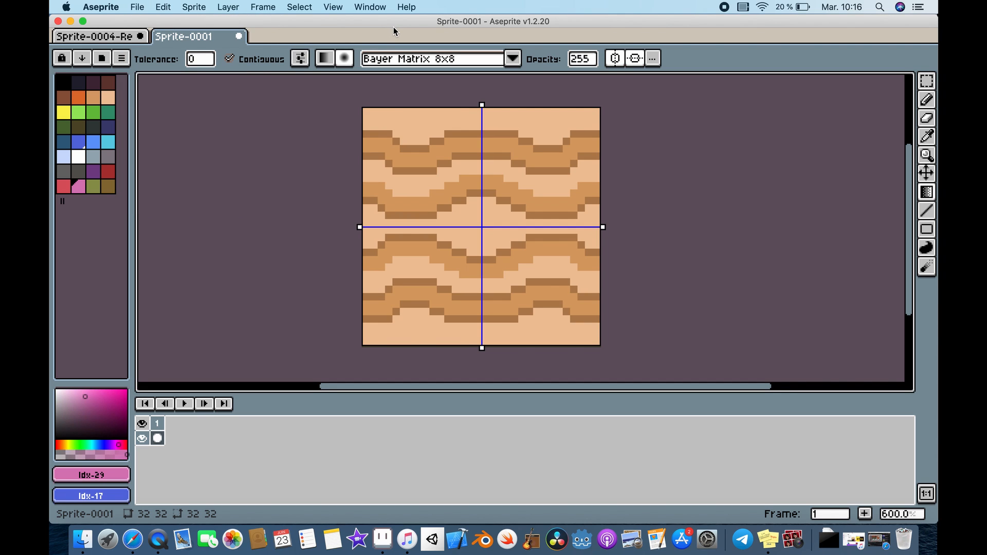
key(super+a)
key(Delete)
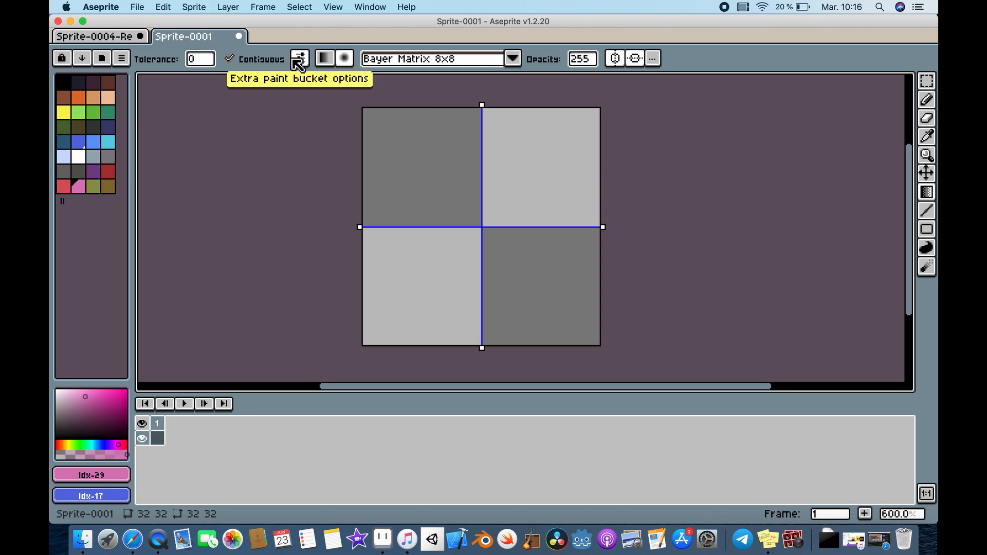
Step: Set the Pencil tool to a plain 1 px square brush and turn off both symmetry axes
key(b)
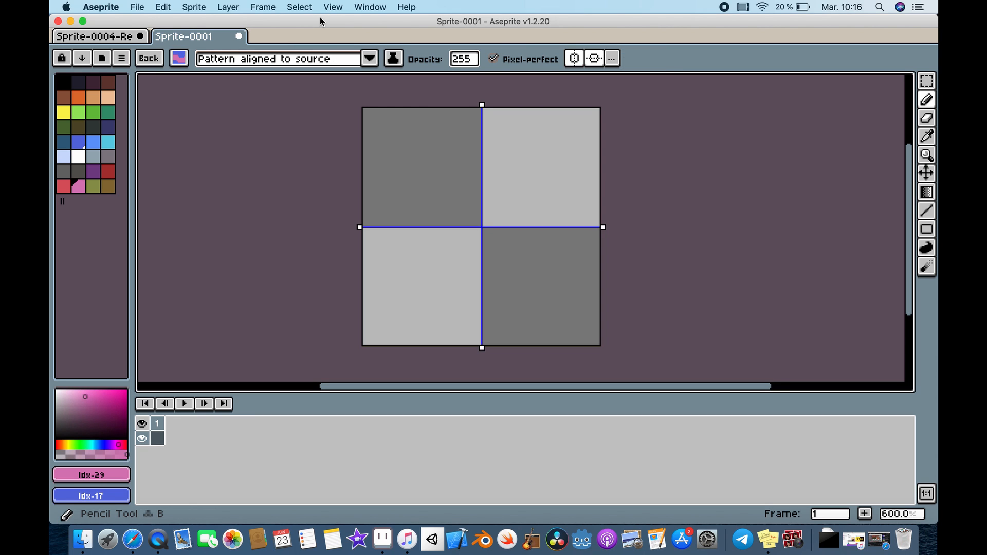
click(179, 59)
click(183, 80)
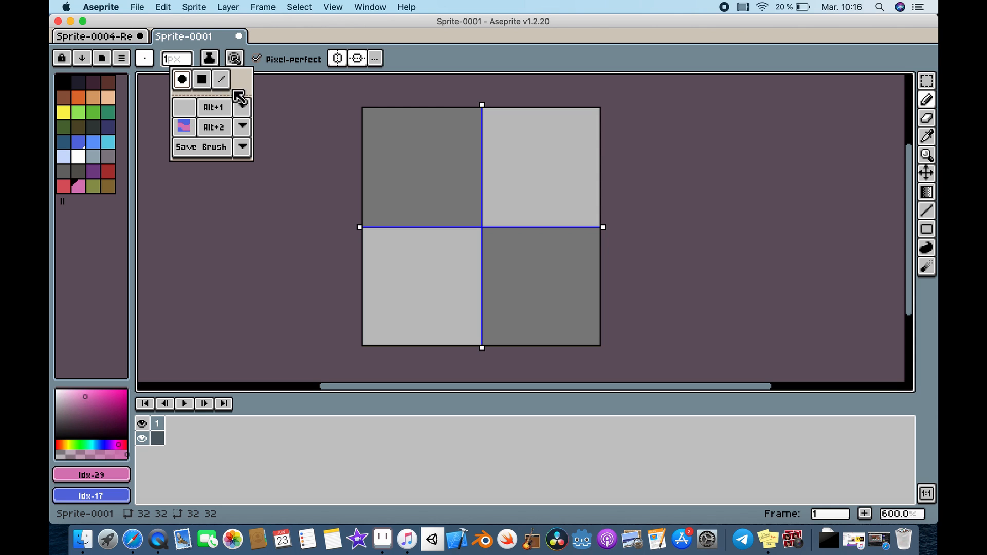
click(201, 83)
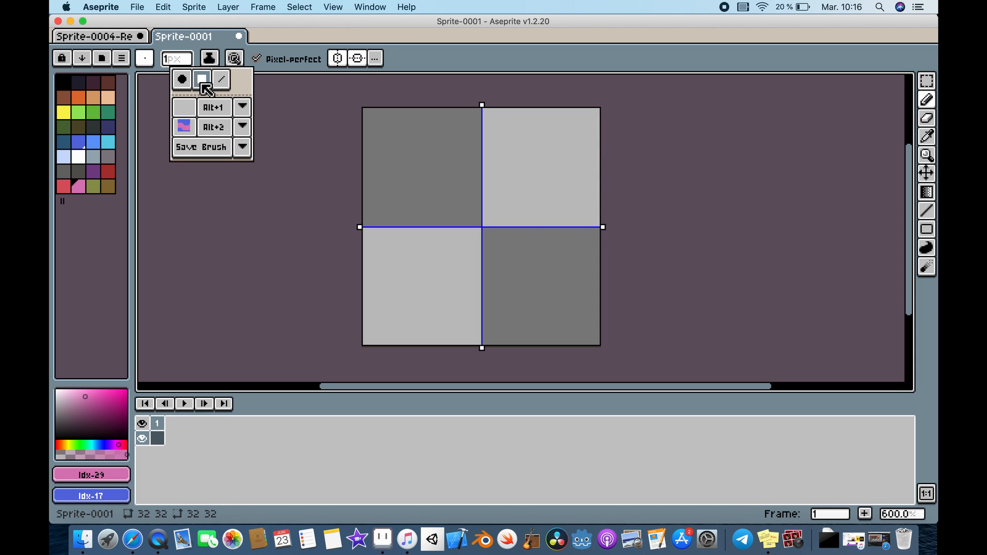
click(338, 59)
click(357, 58)
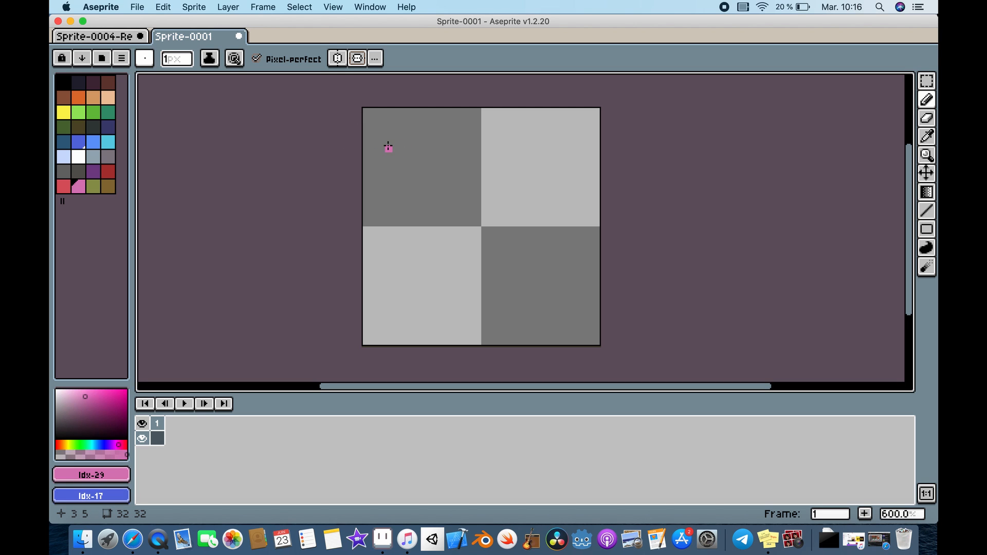
Step: Draw a hooked pink line in the upper-left quarter with Pixel-perfect on, and undo it
mouse_move(388, 148)
mouse_down()
mouse_move(397, 138)
mouse_move(447, 171)
mouse_move(456, 192)
mouse_up()
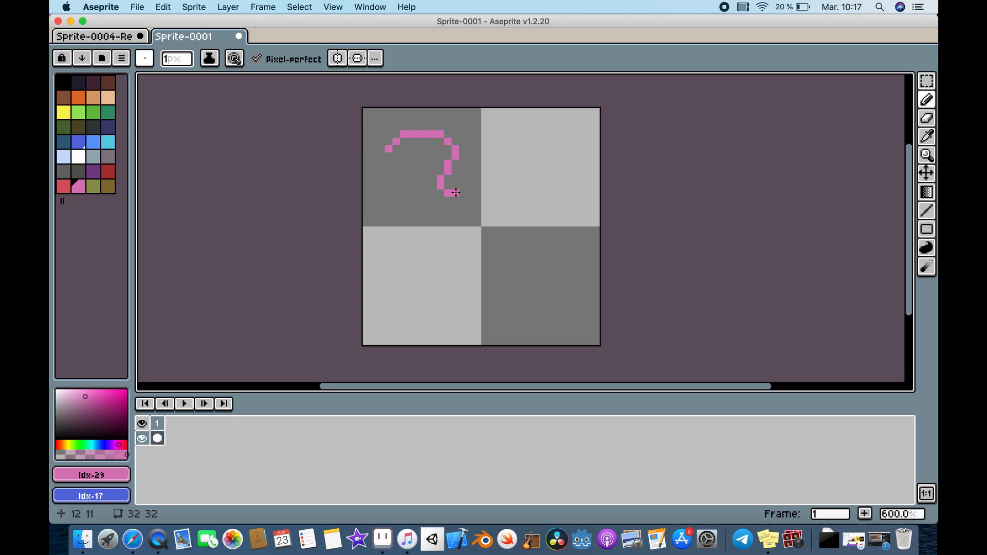
key(super+z)
Step: Draw a winding pink line across the canvas with Pixel-perfect off, and a closed pink outline in the lower-left quarter with it on
click(256, 58)
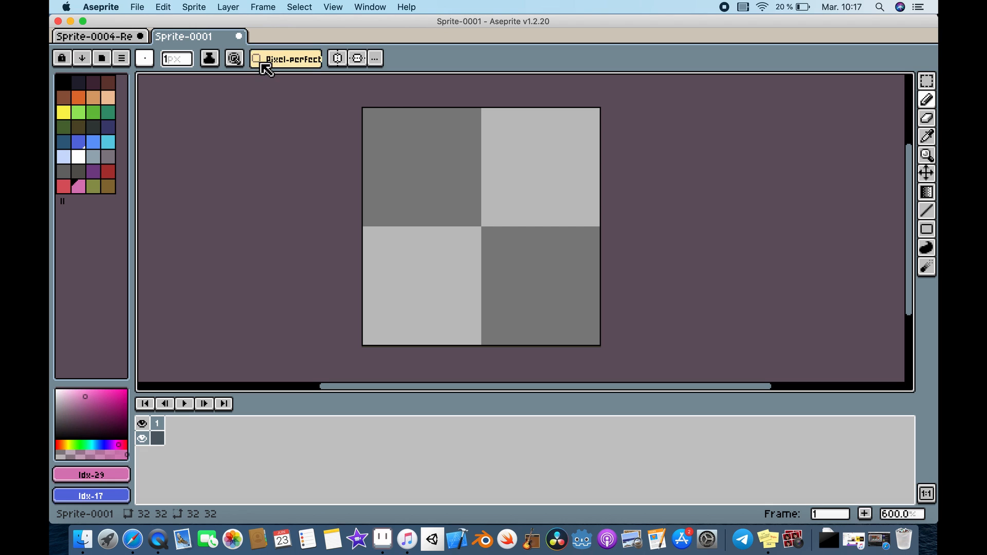
mouse_move(384, 152)
mouse_down()
mouse_move(404, 141)
mouse_move(435, 155)
mouse_move(432, 195)
mouse_move(476, 166)
mouse_move(492, 189)
mouse_move(482, 238)
mouse_move(543, 186)
mouse_move(547, 247)
mouse_move(561, 275)
mouse_move(586, 291)
mouse_move(562, 349)
mouse_move(507, 311)
mouse_up()
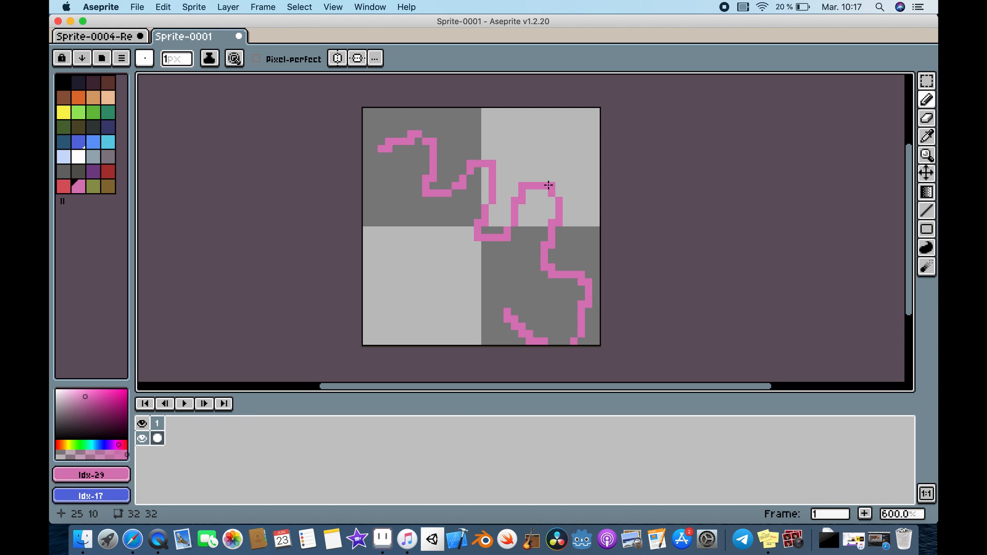
click(256, 58)
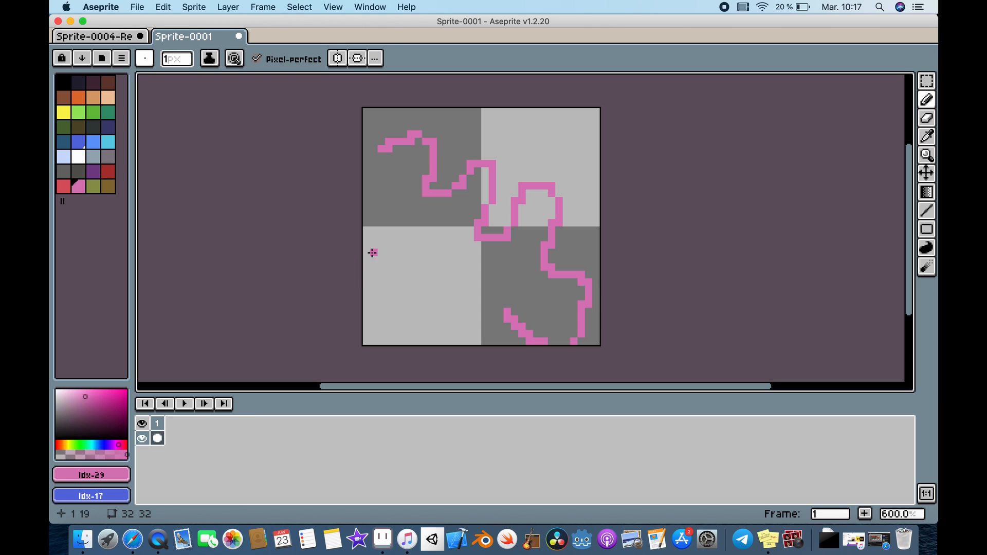
mouse_move(373, 237)
mouse_down()
mouse_move(406, 220)
mouse_move(417, 246)
mouse_move(443, 254)
mouse_move(455, 300)
mouse_move(472, 299)
mouse_move(467, 323)
mouse_move(393, 311)
mouse_move(398, 288)
mouse_move(384, 275)
mouse_move(394, 262)
mouse_move(374, 238)
mouse_up()
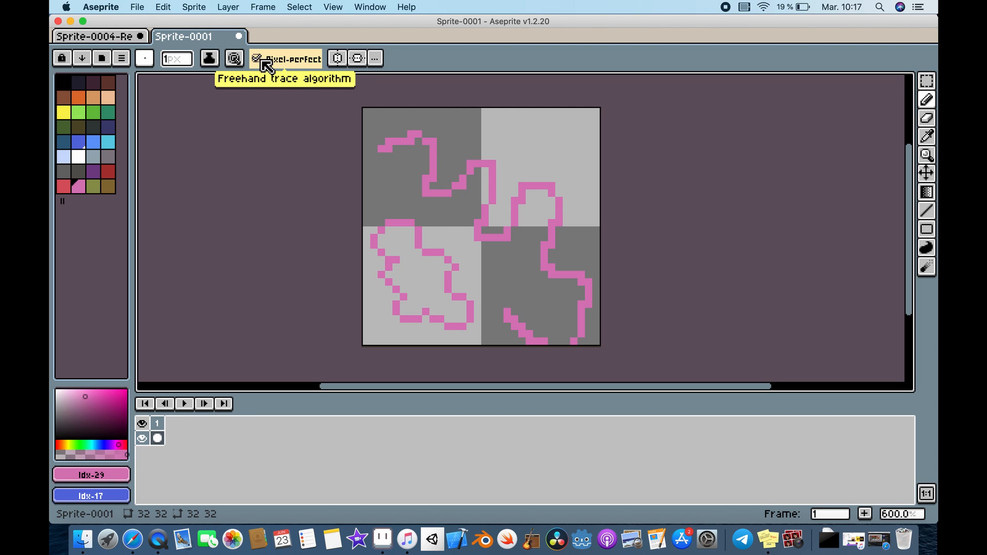
Step: Undo both pink pencil drawings and the deletion of the wavy pattern
key(super+z)
key(super+z)
key(super+z)
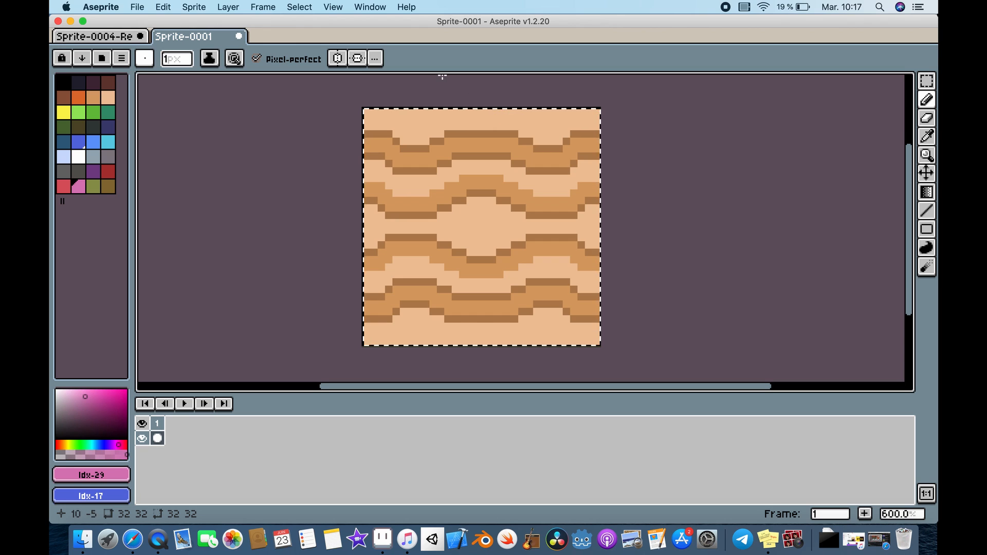
Step: Set Tiled Mode to Tiled in X Axis for the wavy pattern sprite
click(334, 7)
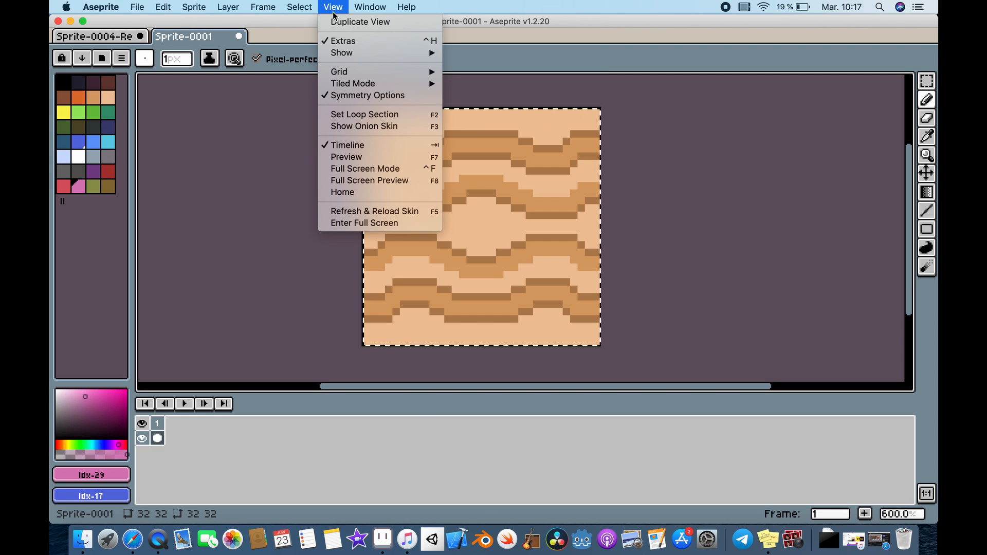
mouse_move(386, 84)
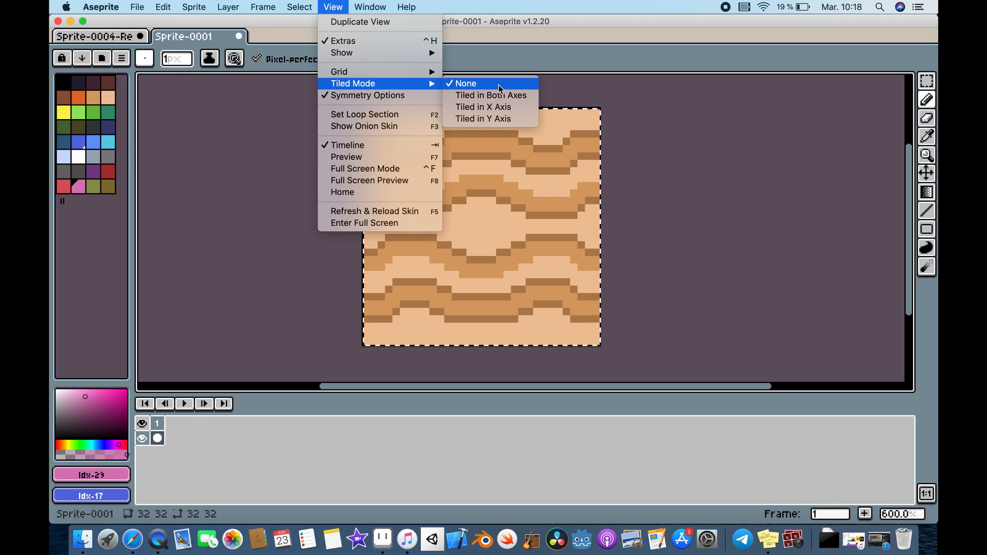
click(510, 107)
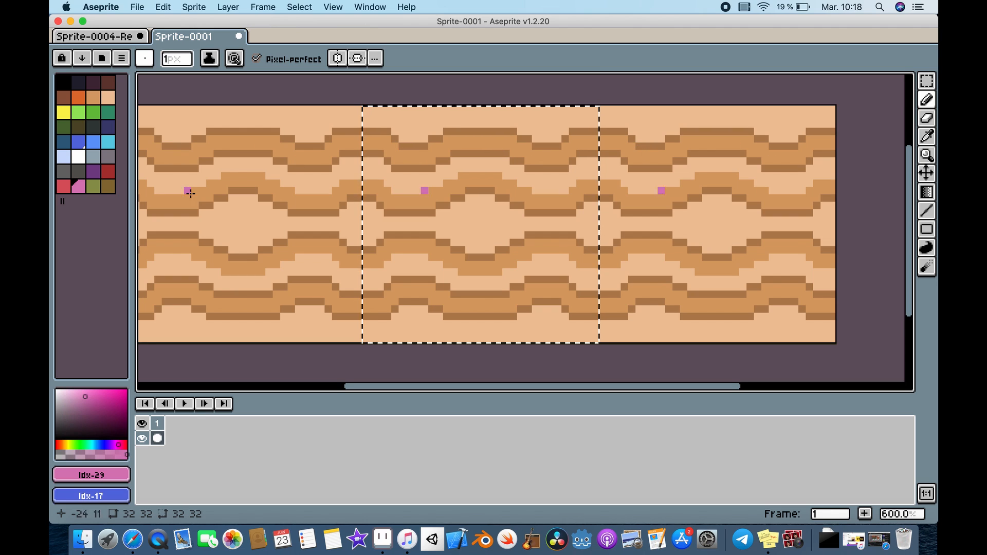
click(333, 6)
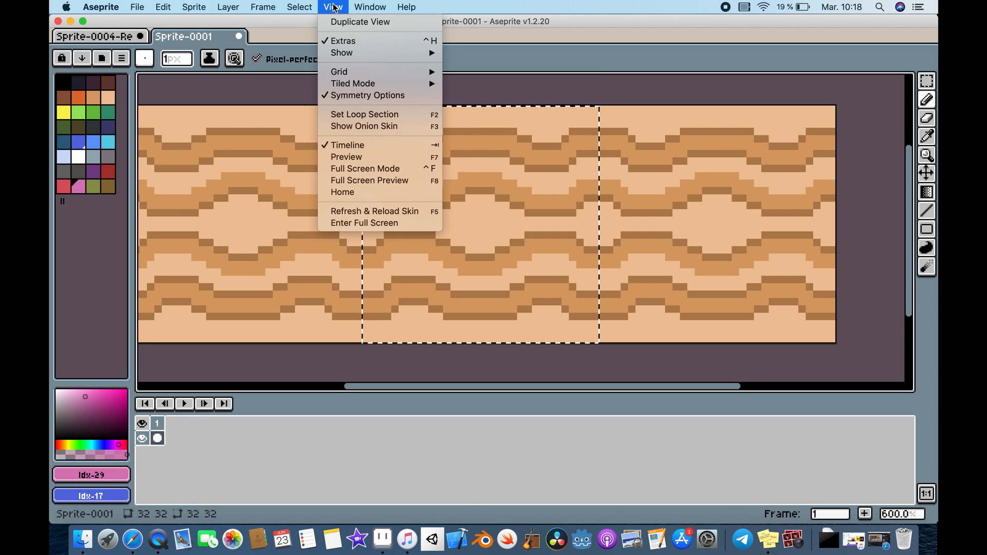
click(464, 107)
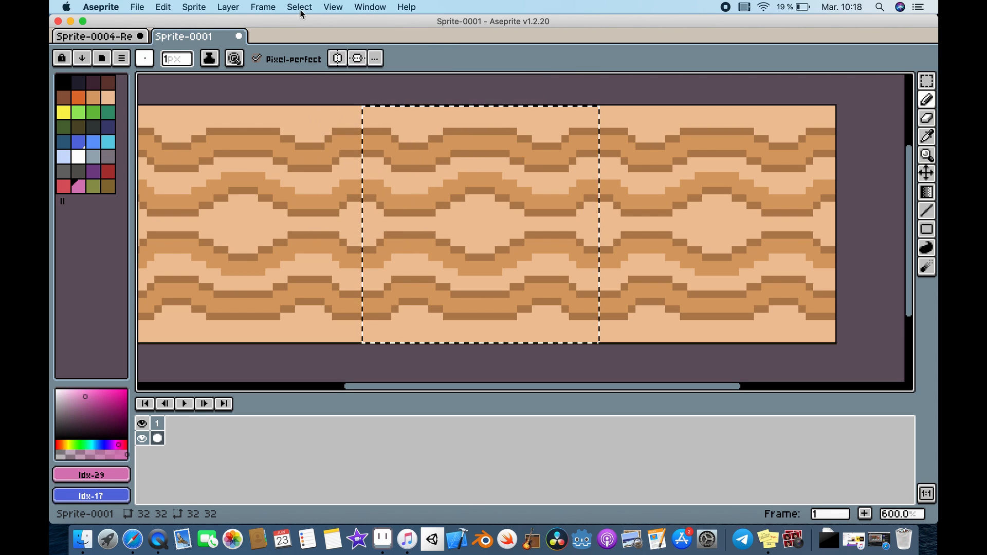
Step: Set Tiled Mode to Tiled in Y Axis for the wavy pattern sprite
click(333, 6)
mouse_move(420, 86)
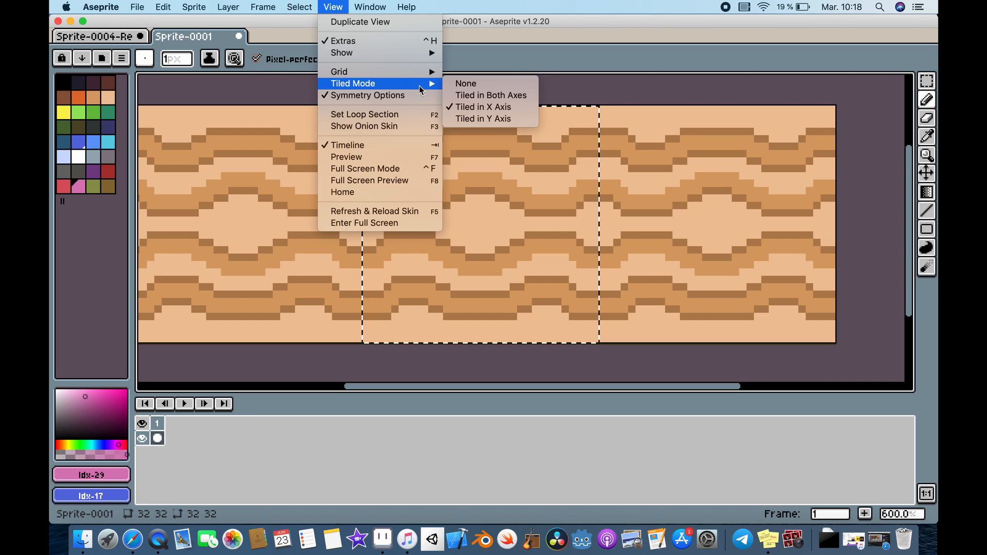
click(474, 119)
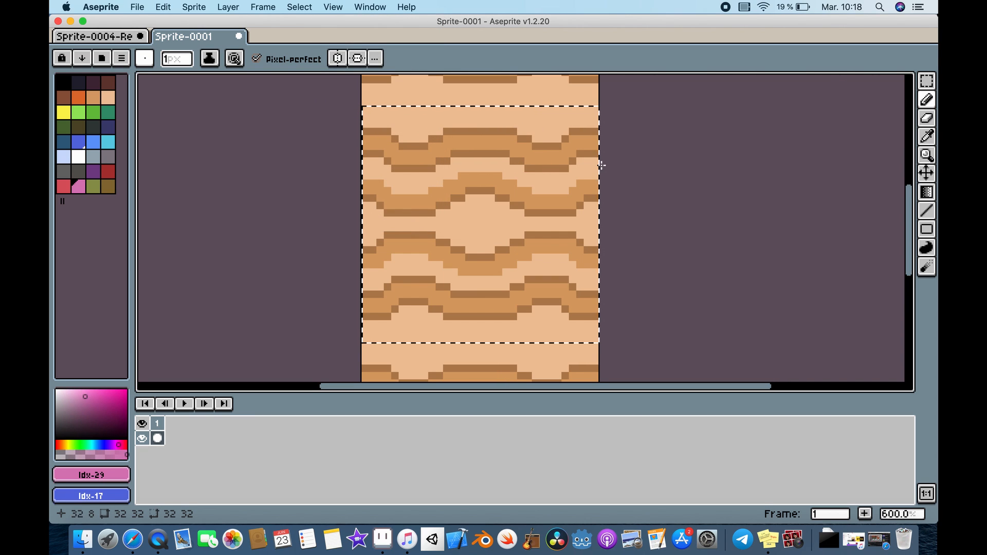
key(z)
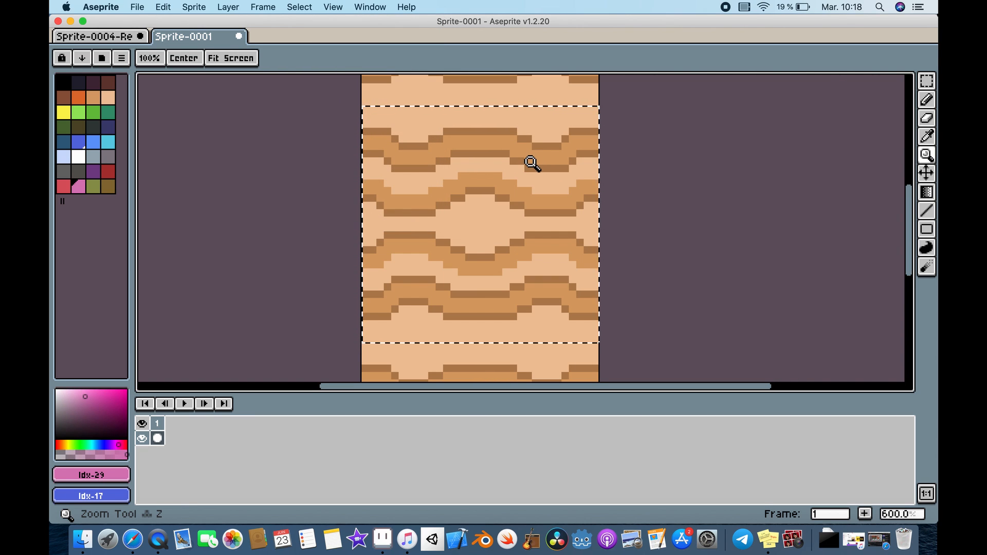
scroll(532, 163, down, 2)
scroll(532, 163, down, 1)
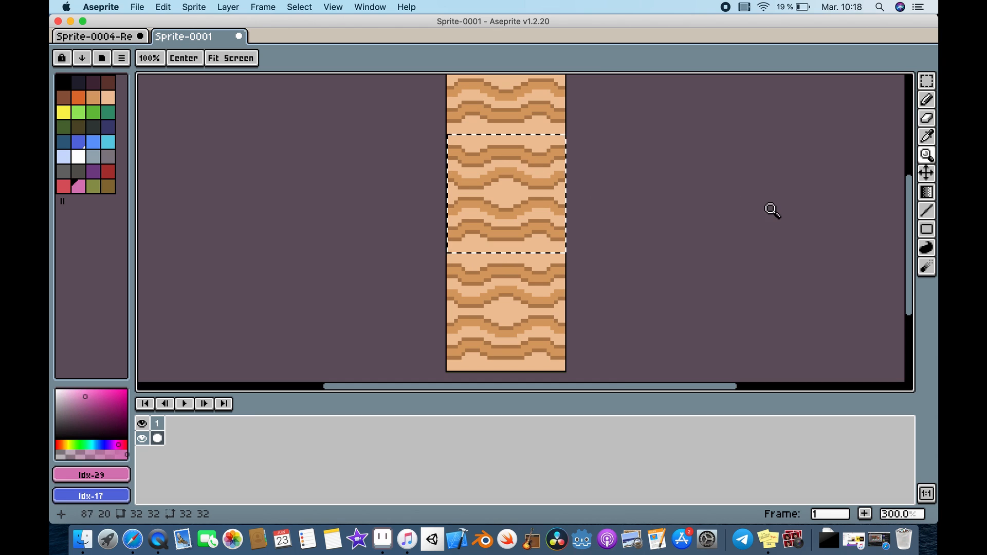
scroll(871, 181, up, 2)
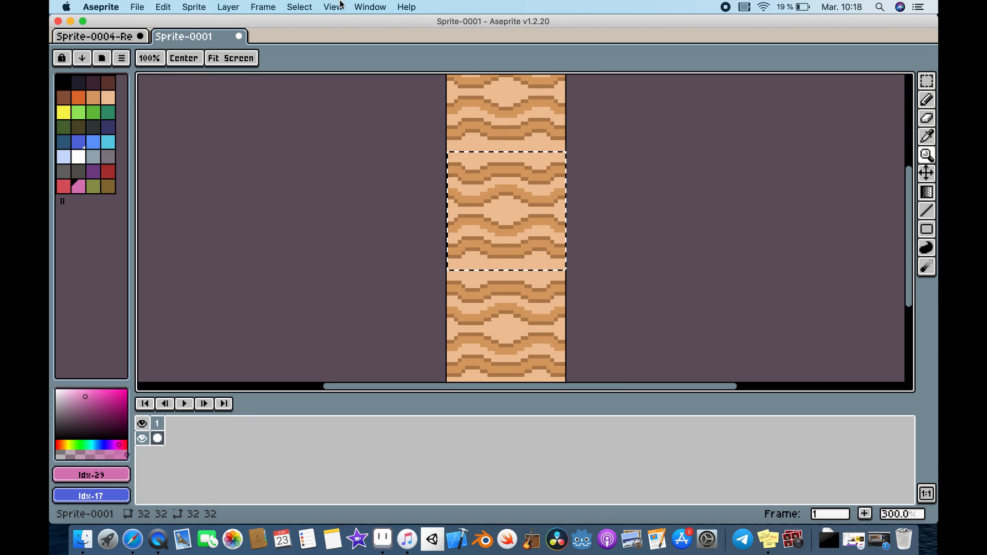
Step: Set Tiled Mode to Tiled in Both Axes for the wavy pattern sprite
click(369, 7)
mouse_move(339, 8)
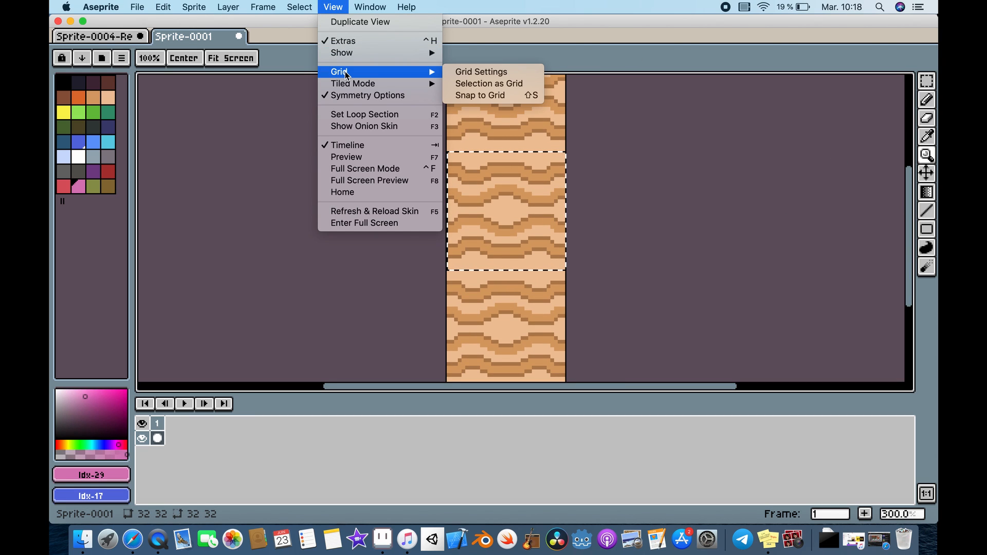
mouse_move(428, 89)
click(489, 95)
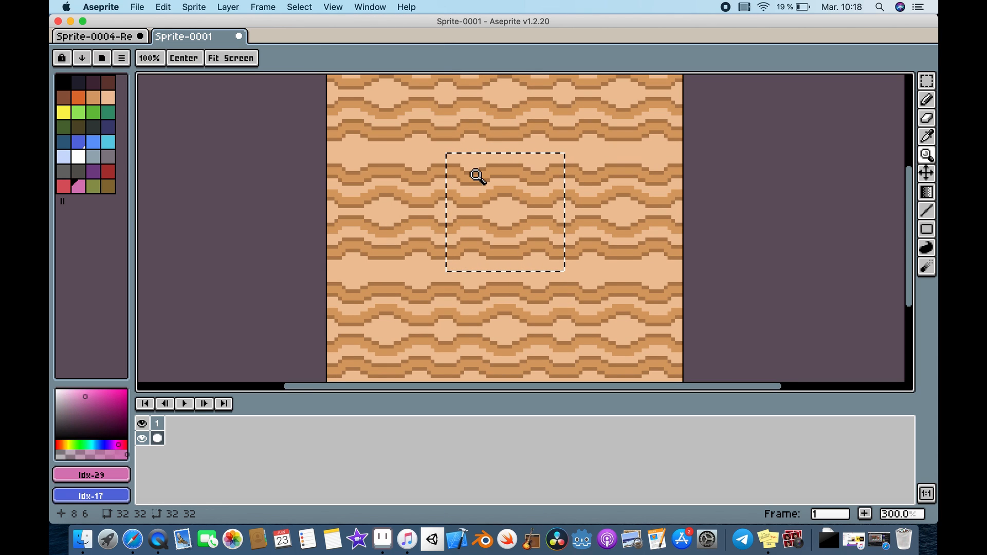
Step: Draw a winding freehand orange line (Idx-5) with the 1 px Pencil across the central tile of the wavy pattern
click(84, 100)
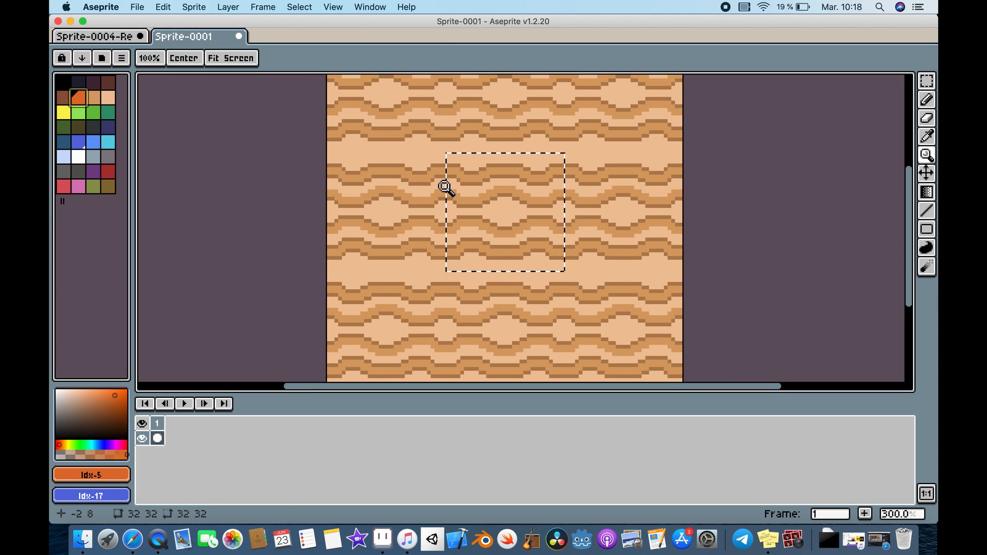
key(b)
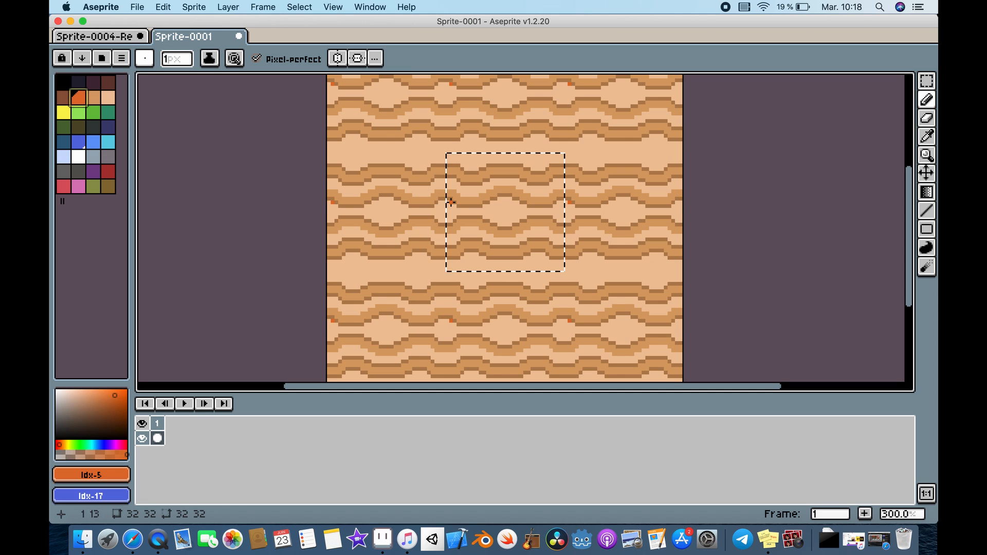
mouse_move(469, 161)
mouse_down()
mouse_move(473, 219)
mouse_move(508, 220)
mouse_move(506, 189)
mouse_move(519, 189)
mouse_move(533, 190)
mouse_move(537, 225)
mouse_move(551, 224)
mouse_move(547, 175)
mouse_move(497, 171)
mouse_move(487, 193)
mouse_move(472, 162)
mouse_up()
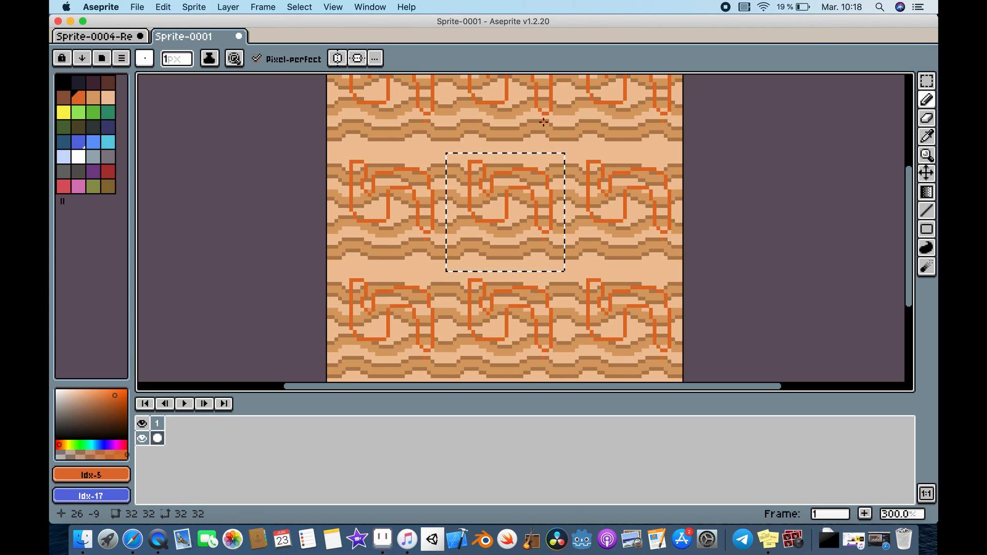
click(488, 150)
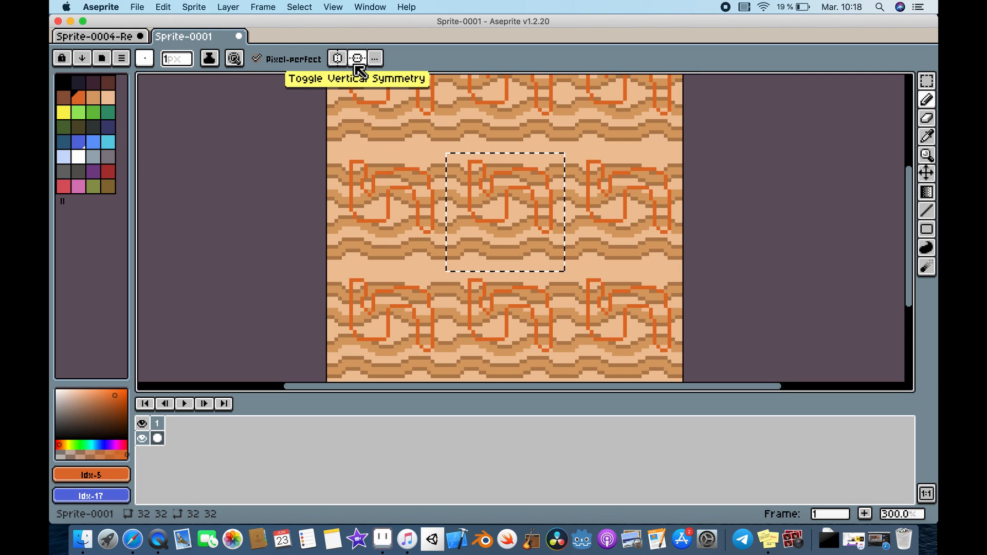
click(374, 7)
mouse_move(334, 5)
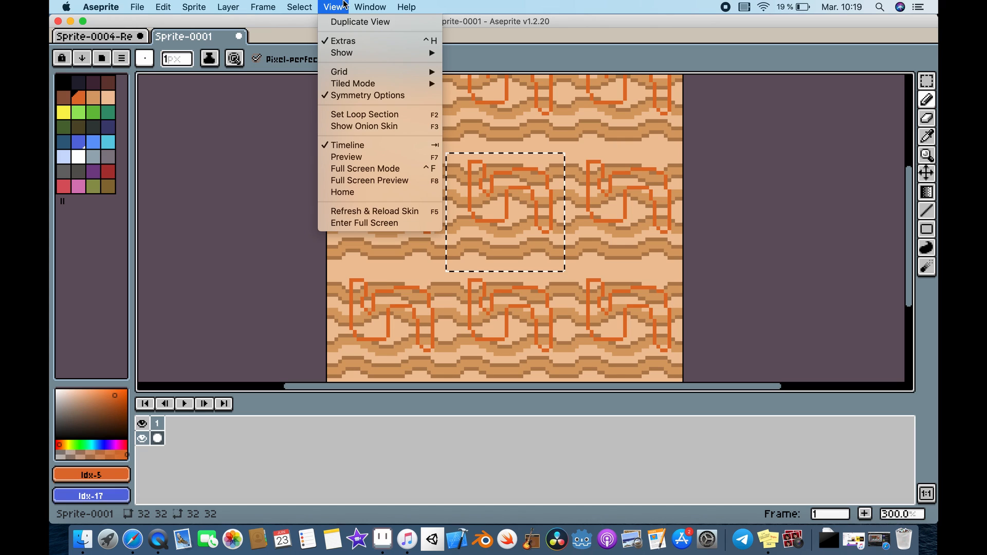
click(454, 10)
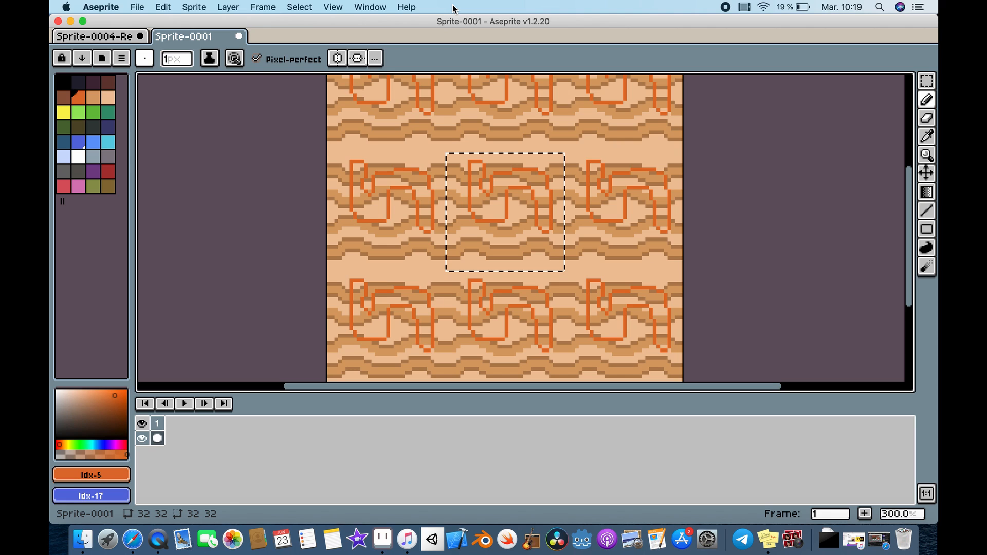
click(370, 7)
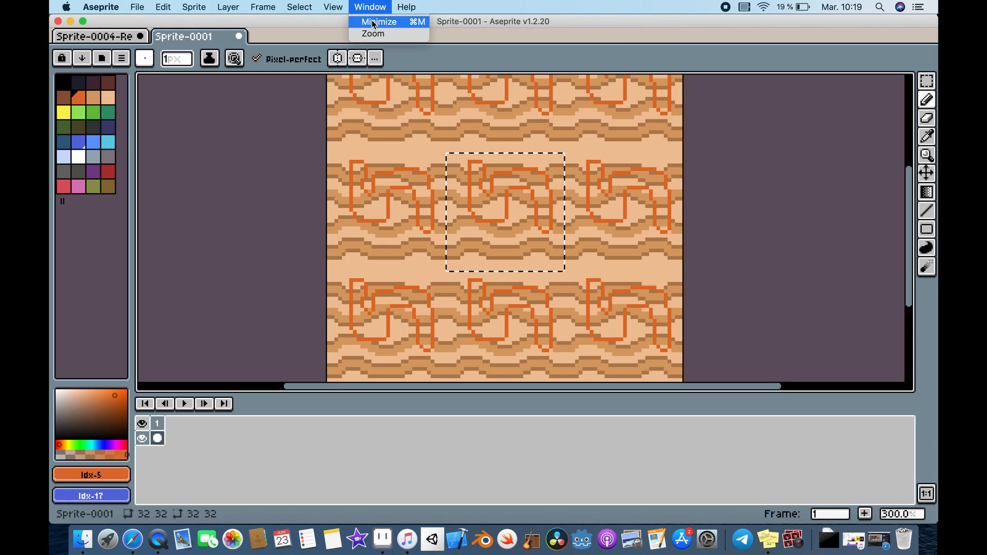
click(293, 23)
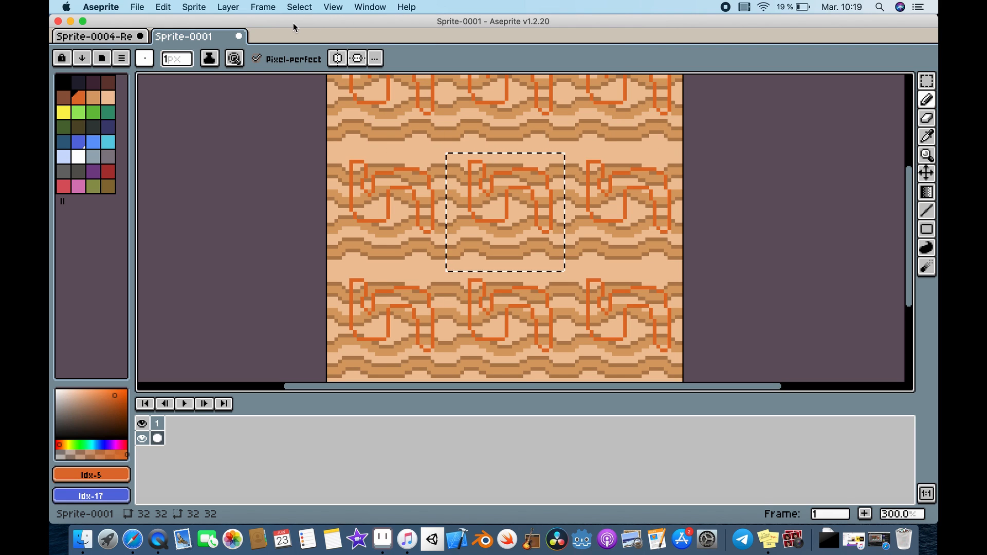